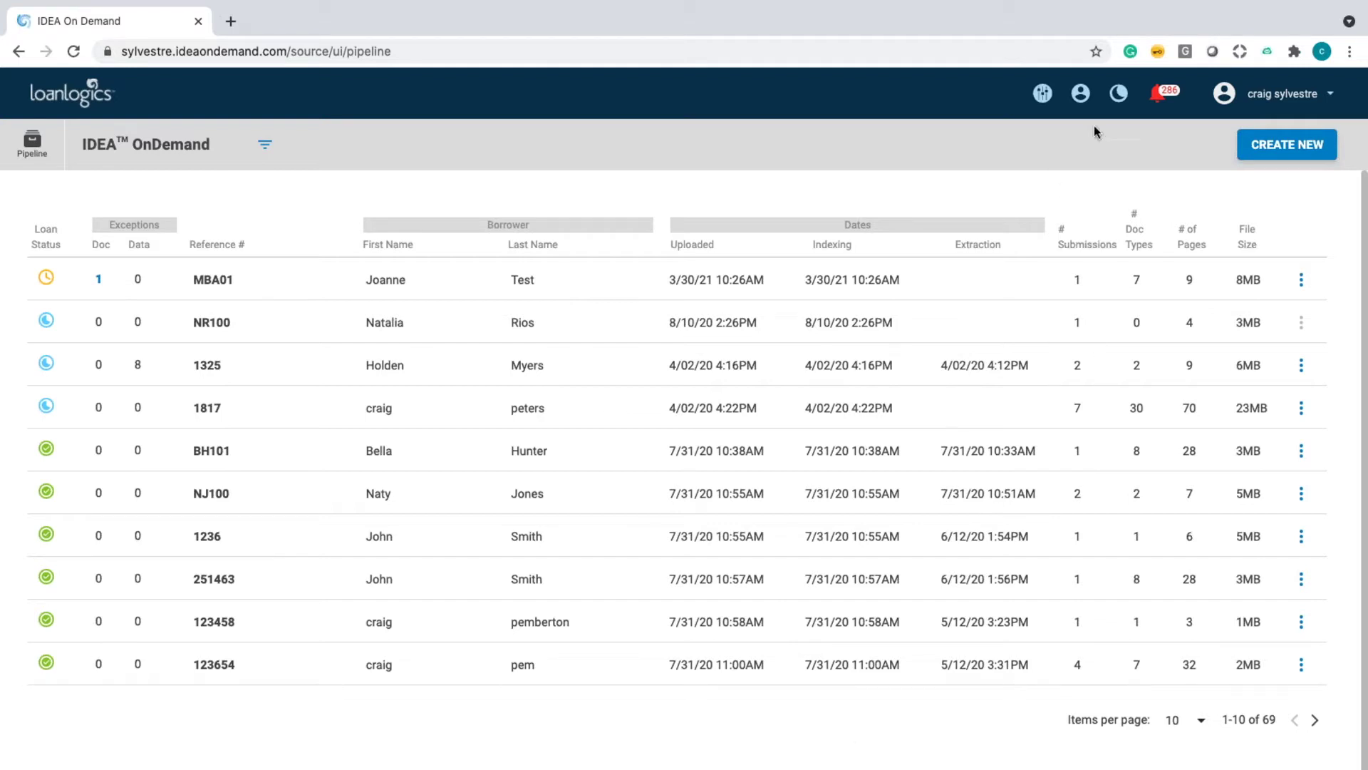
Review the application settings for confidence score, stacking order and taxonomy
left_click(1042, 93)
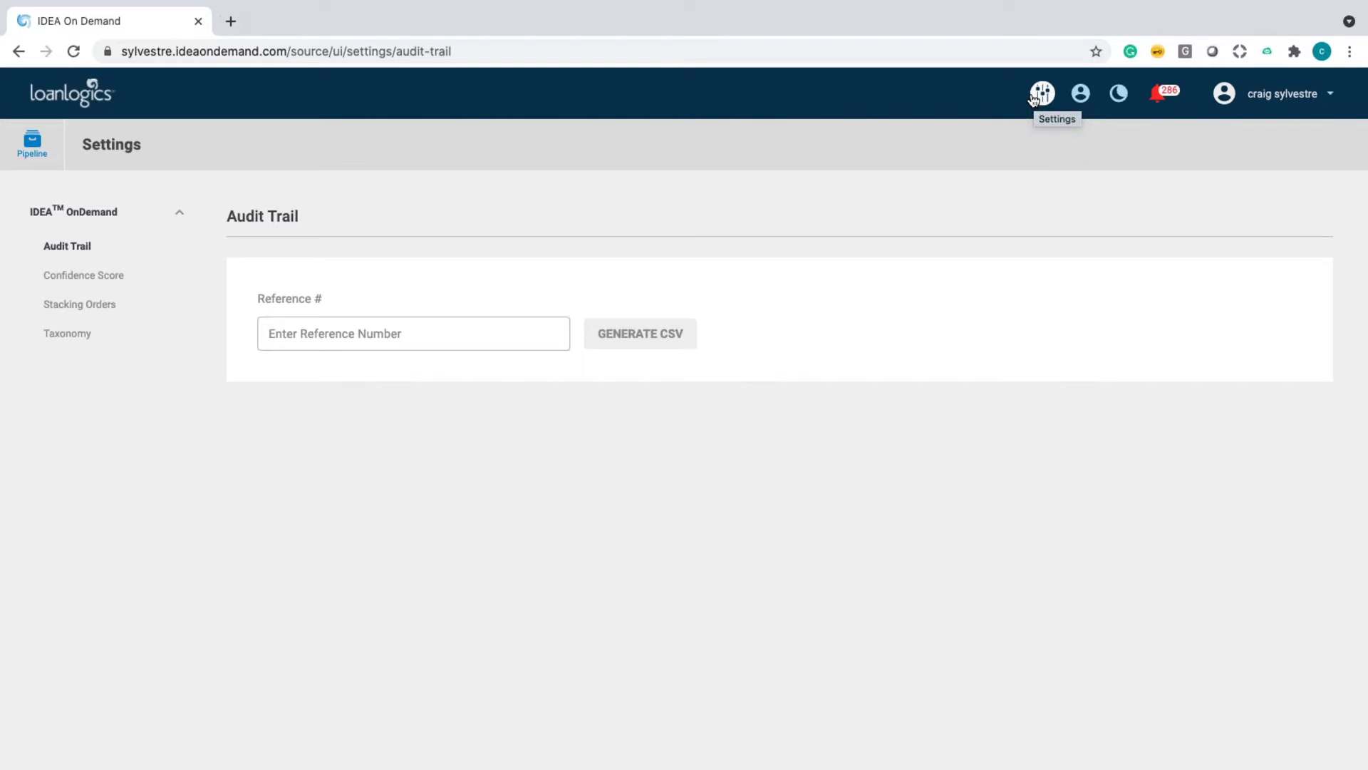
left_click(61, 273)
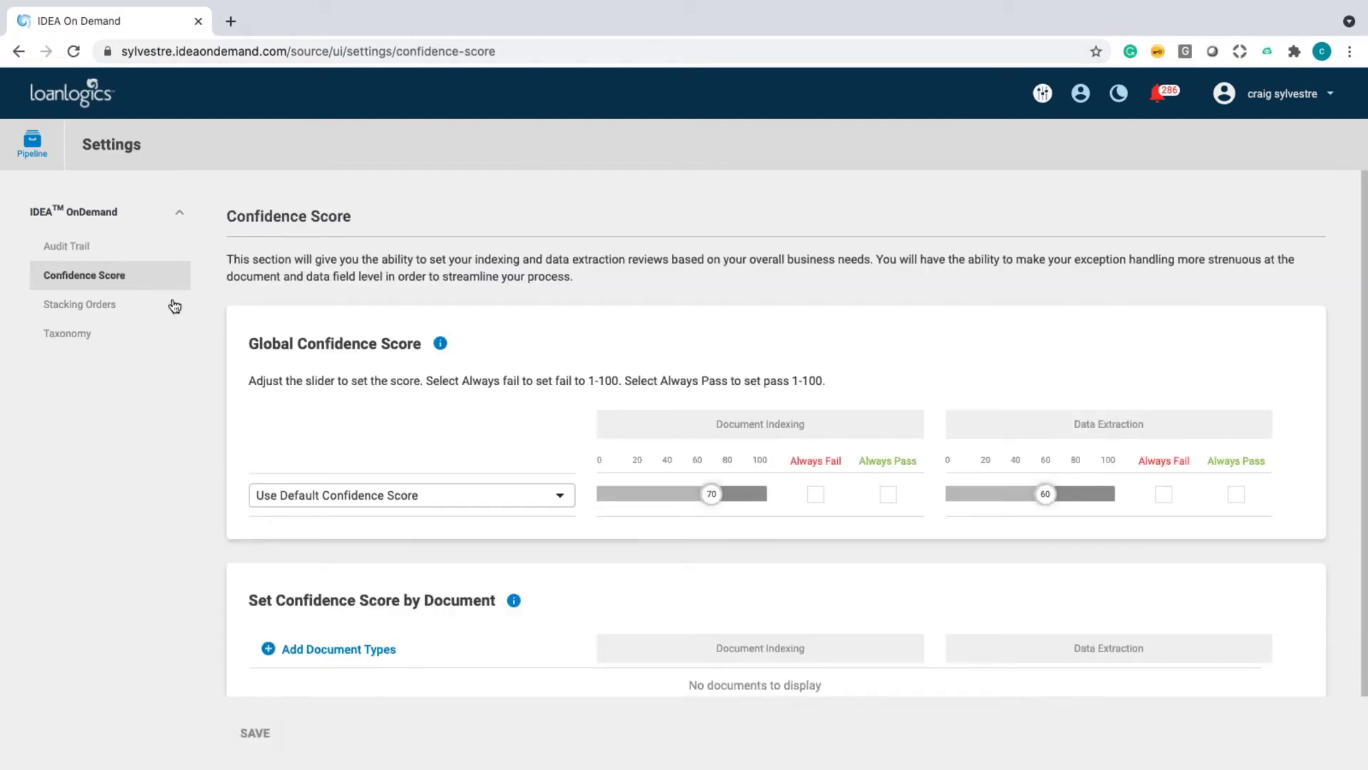
scroll(555, 424, "down", 1)
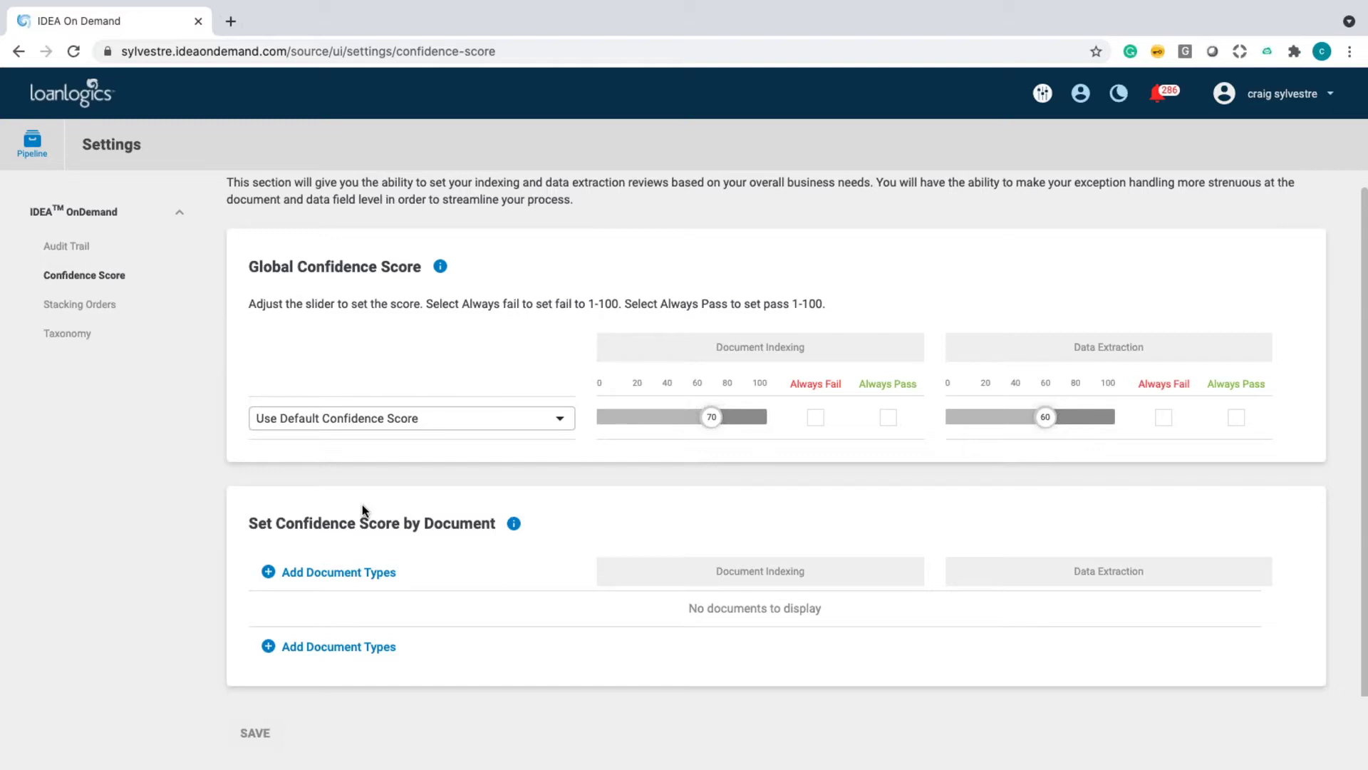
left_click(81, 307)
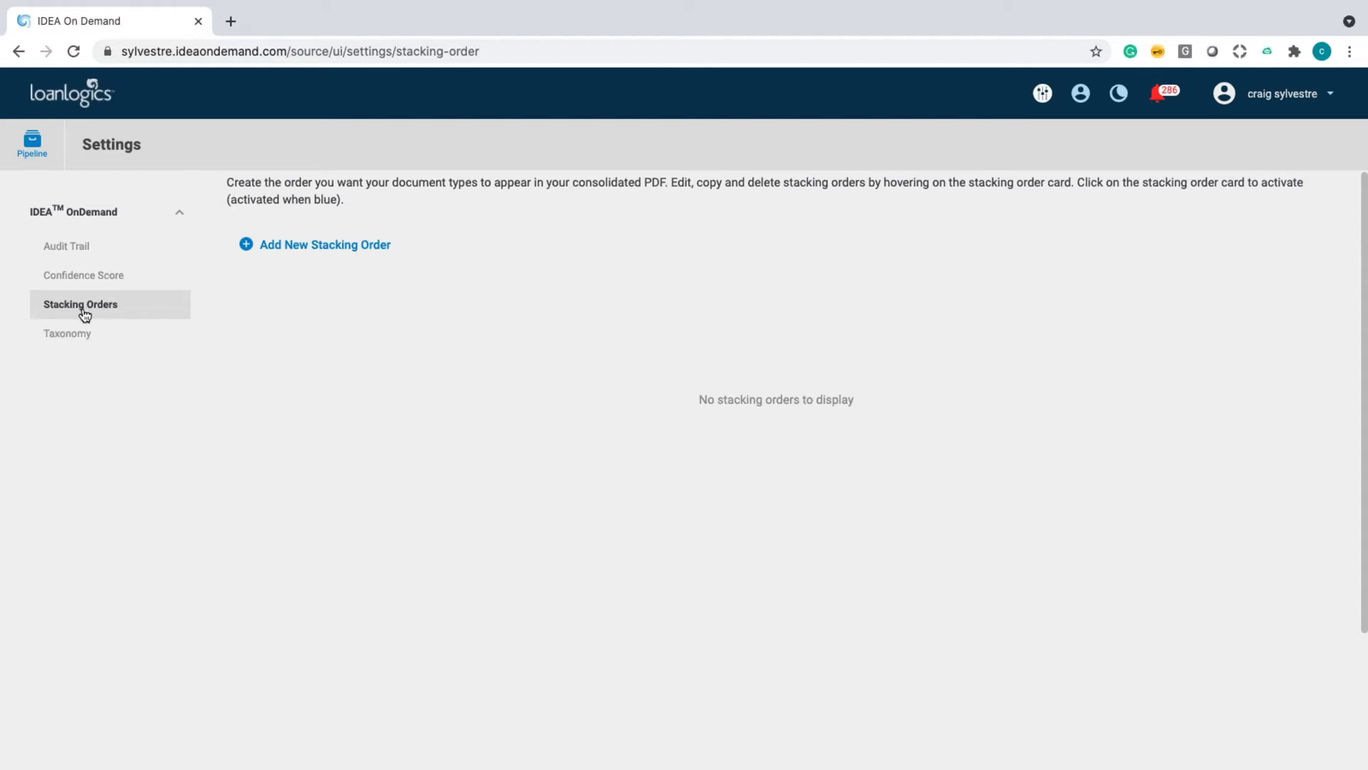
left_click(78, 335)
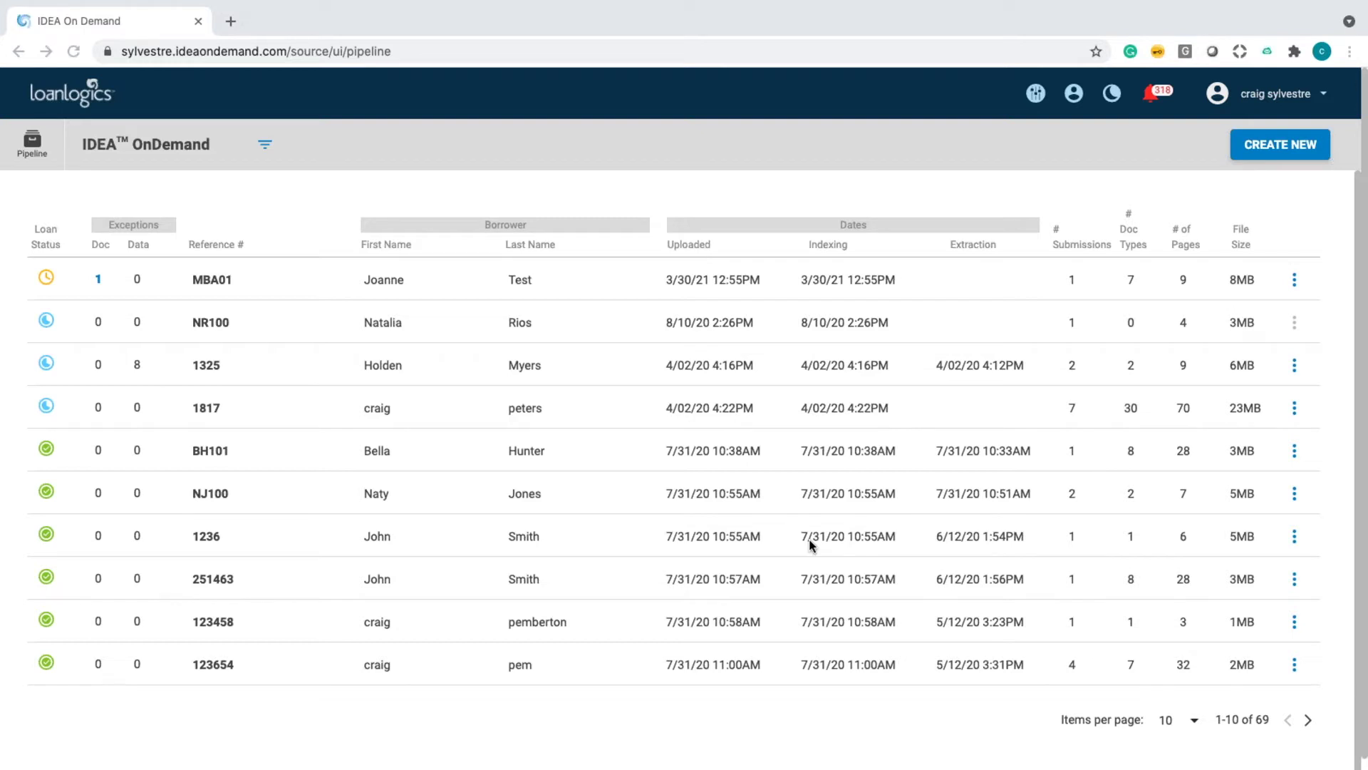
Start a new loan with the test borrower's first and last name and reference MBA02
left_click(1284, 146)
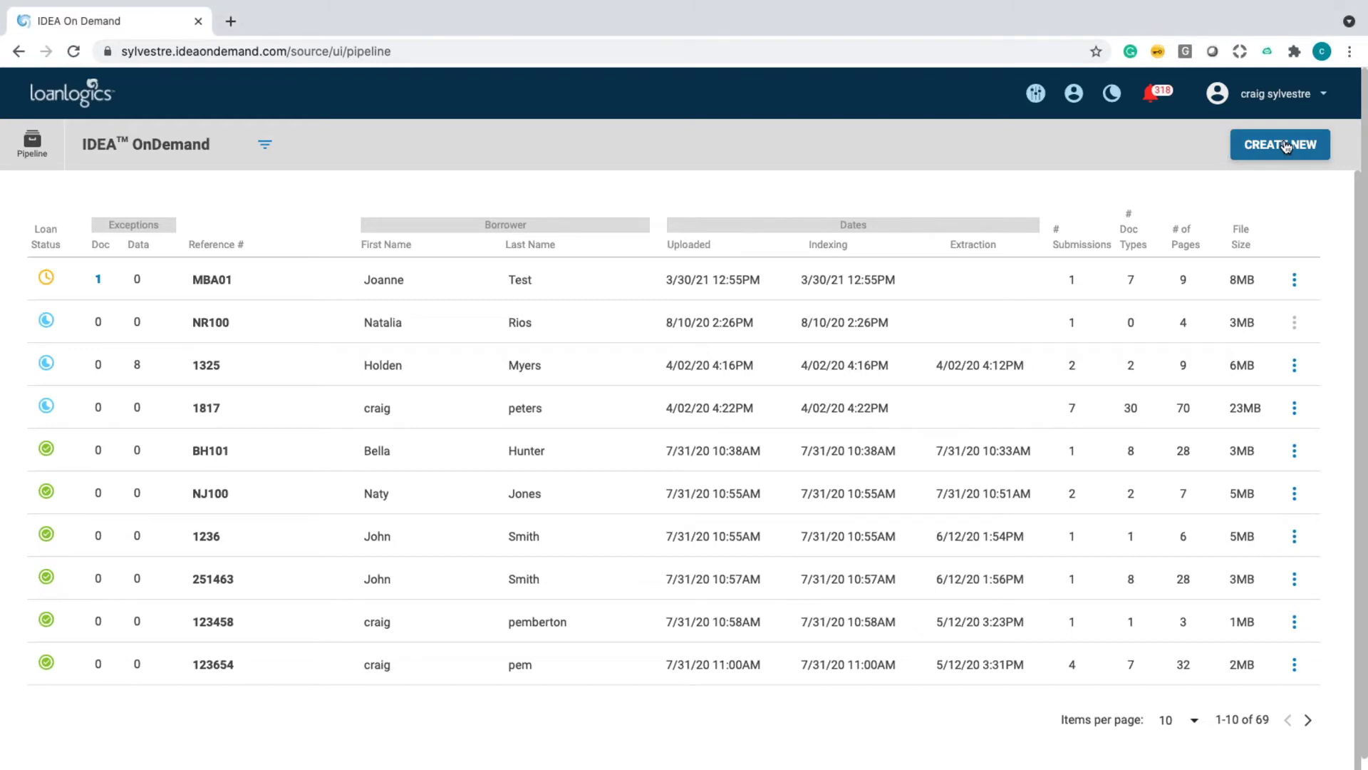
left_click(1286, 146)
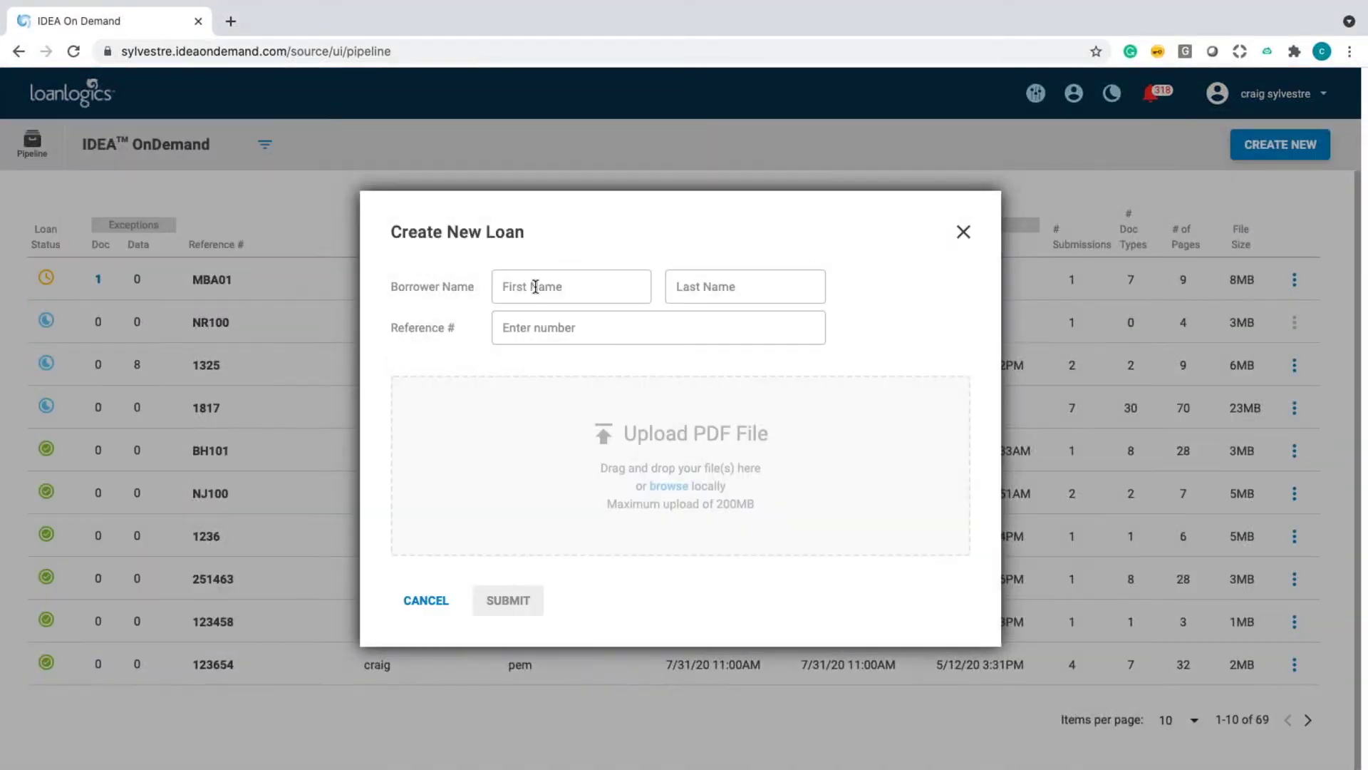
type("Mar")
type("k")
type("Test")
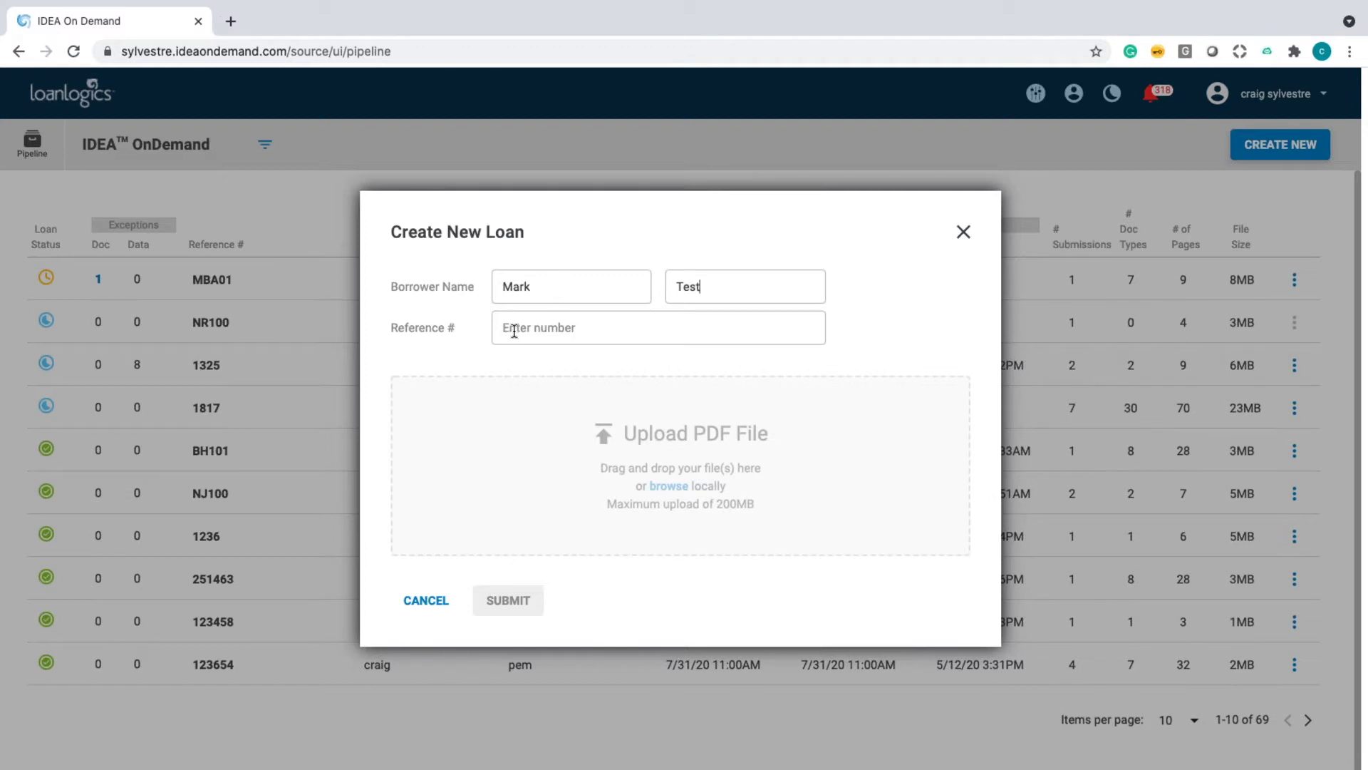
left_click(514, 331)
type("MBA02")
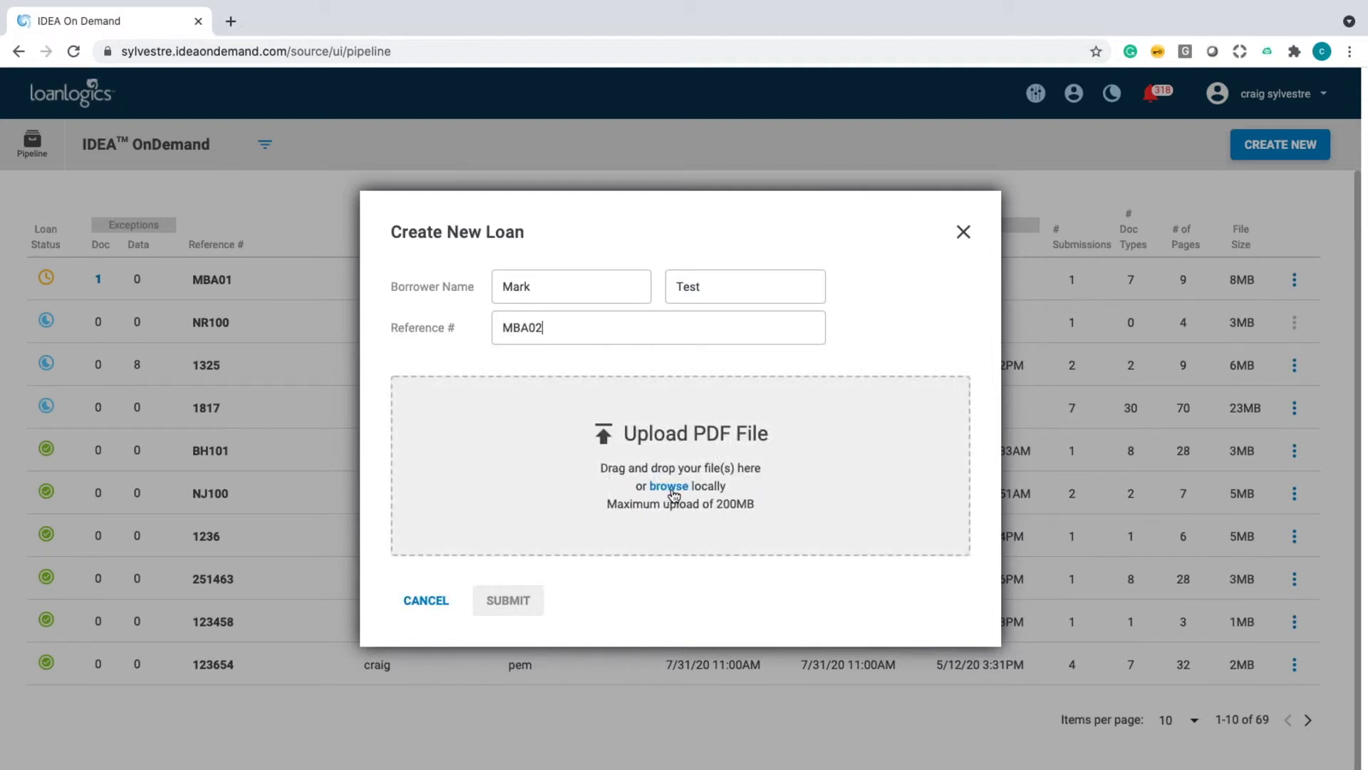
Attach Loan Estimate Final_Redacted.pdf to the new loan and submit it
left_click(853, 468)
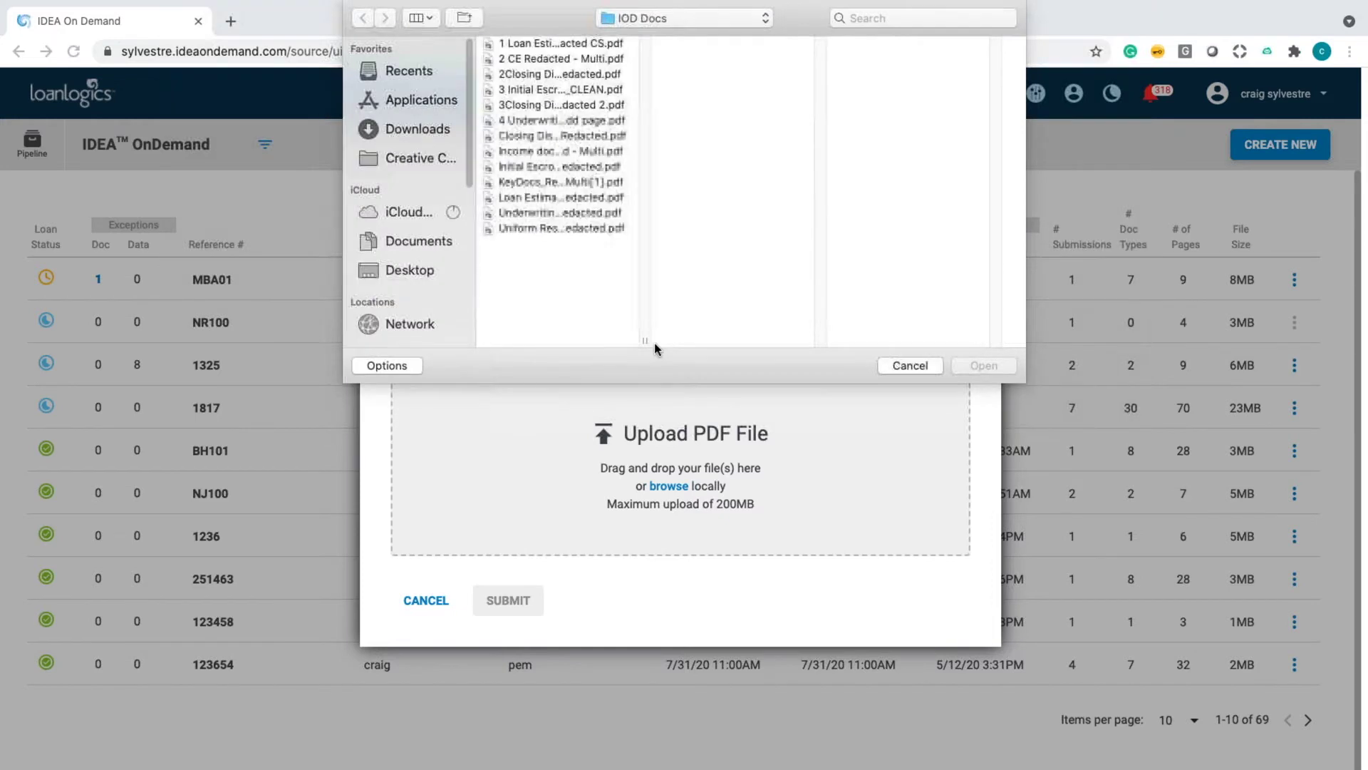
left_click(524, 198)
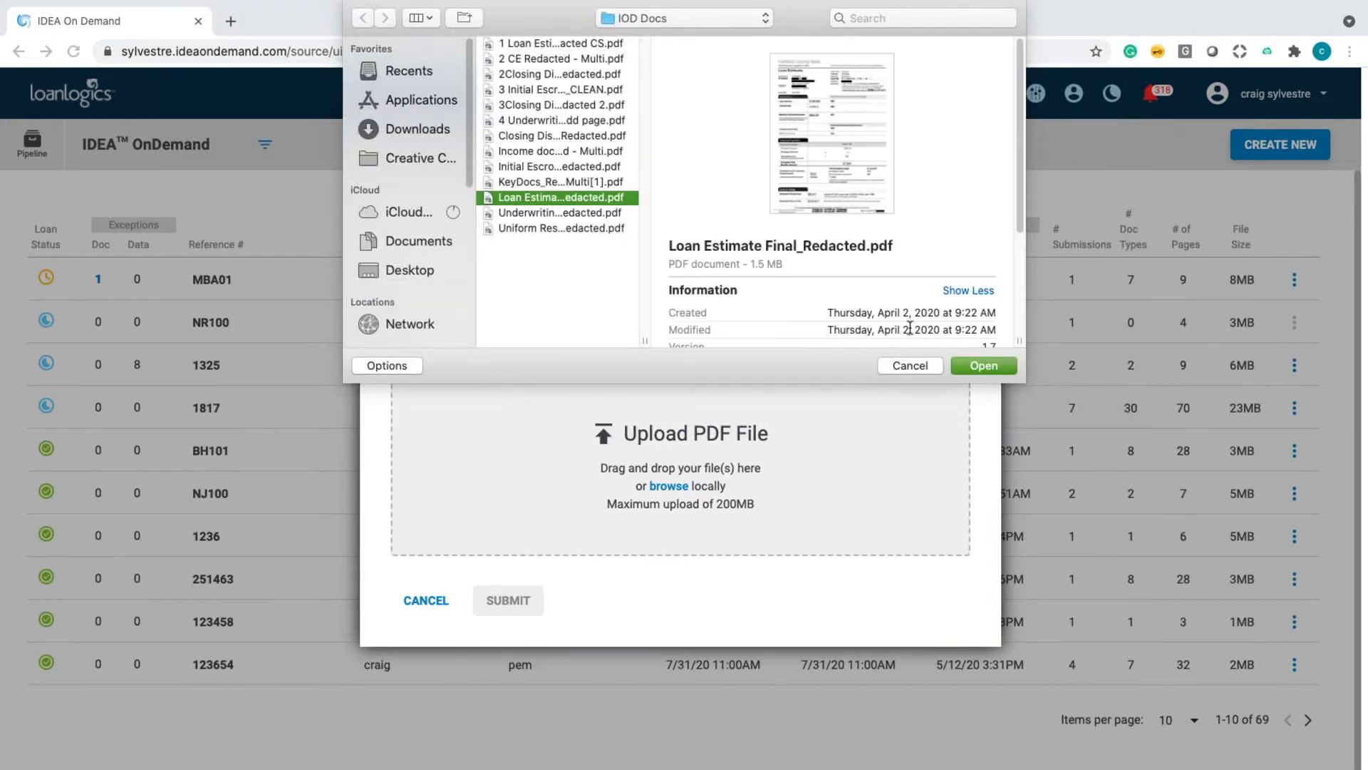
left_click(996, 369)
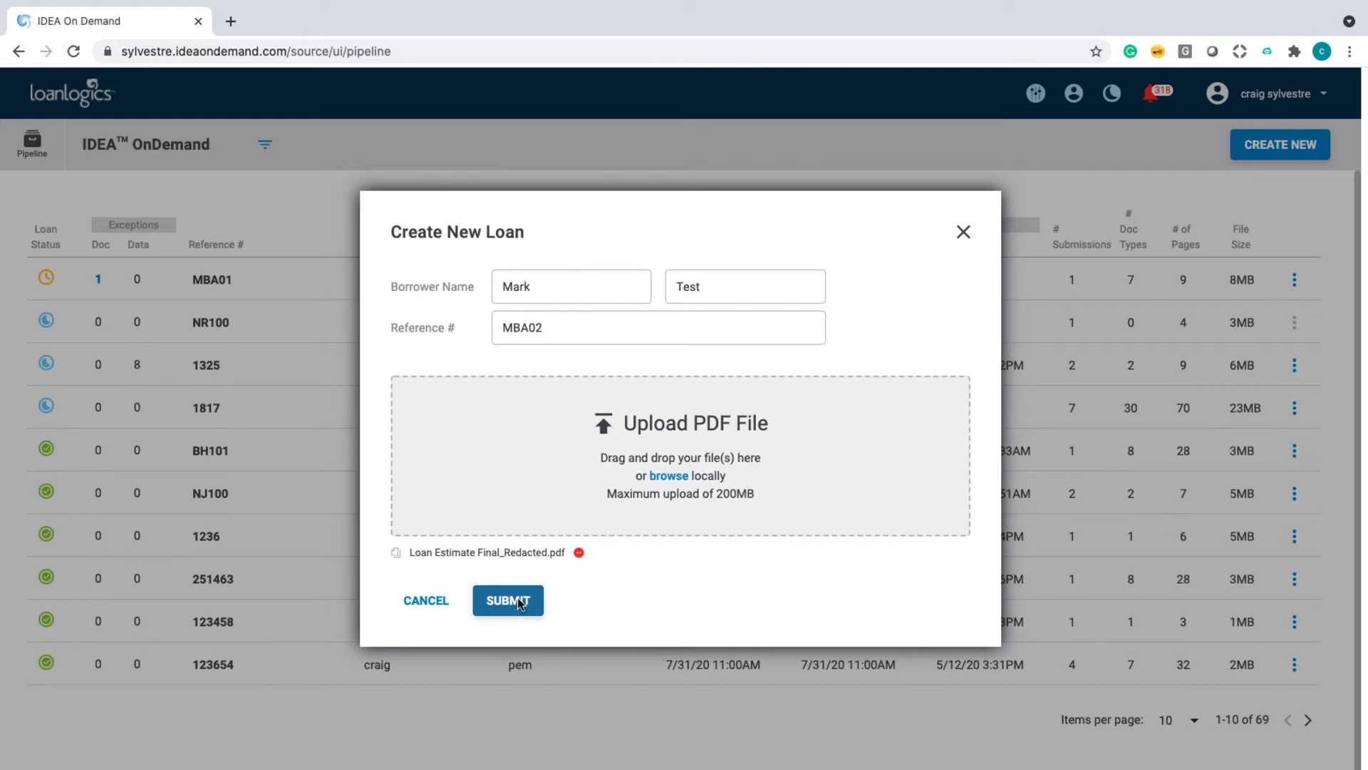
left_click(520, 604)
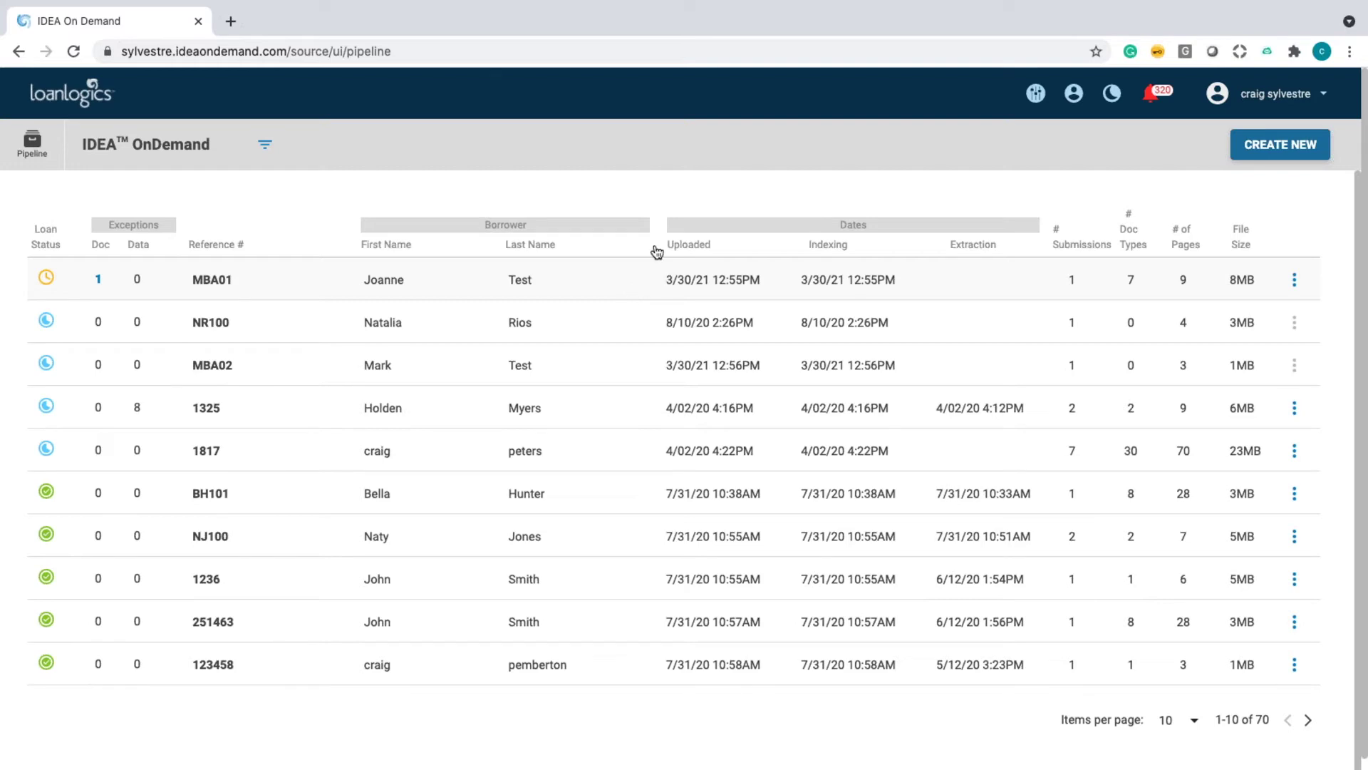
Sort the pipeline by the Uploaded column in descending order, newest first
left_click(693, 246)
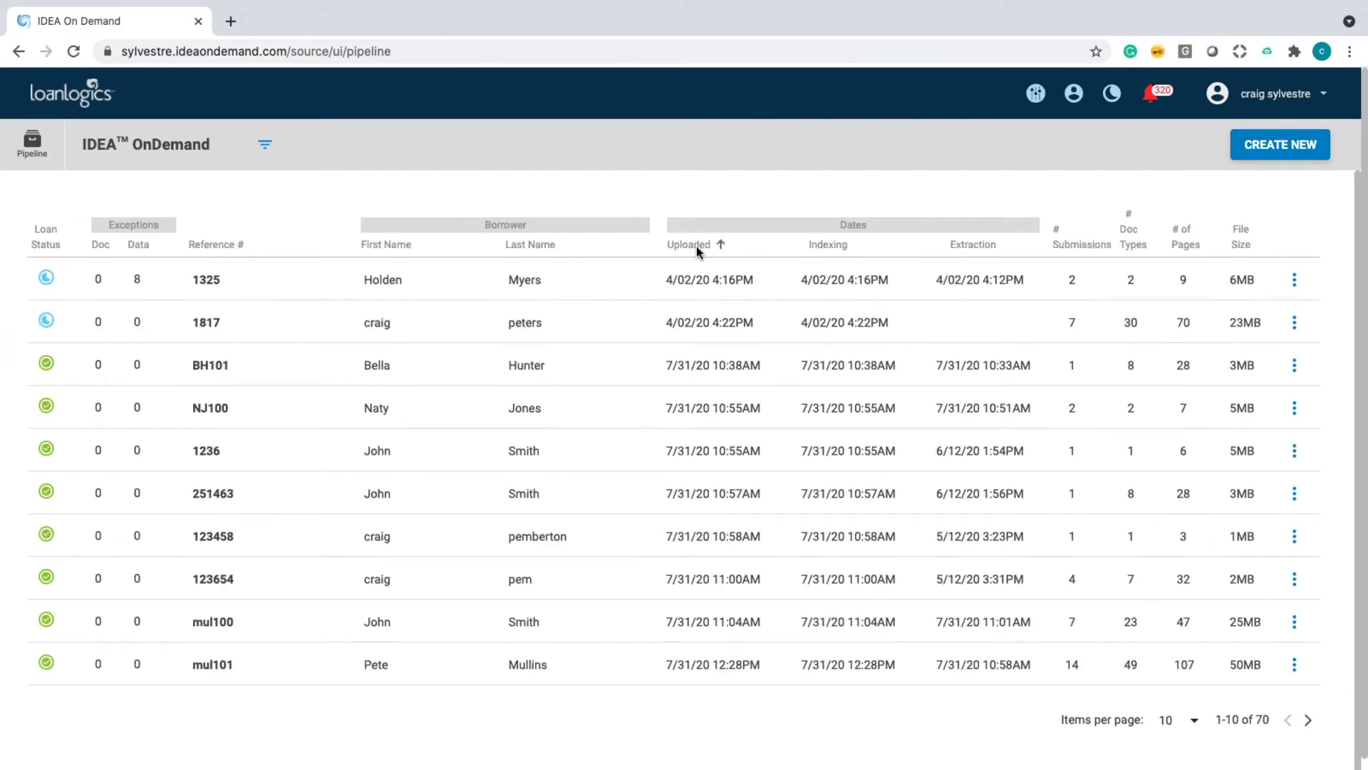
left_click(695, 246)
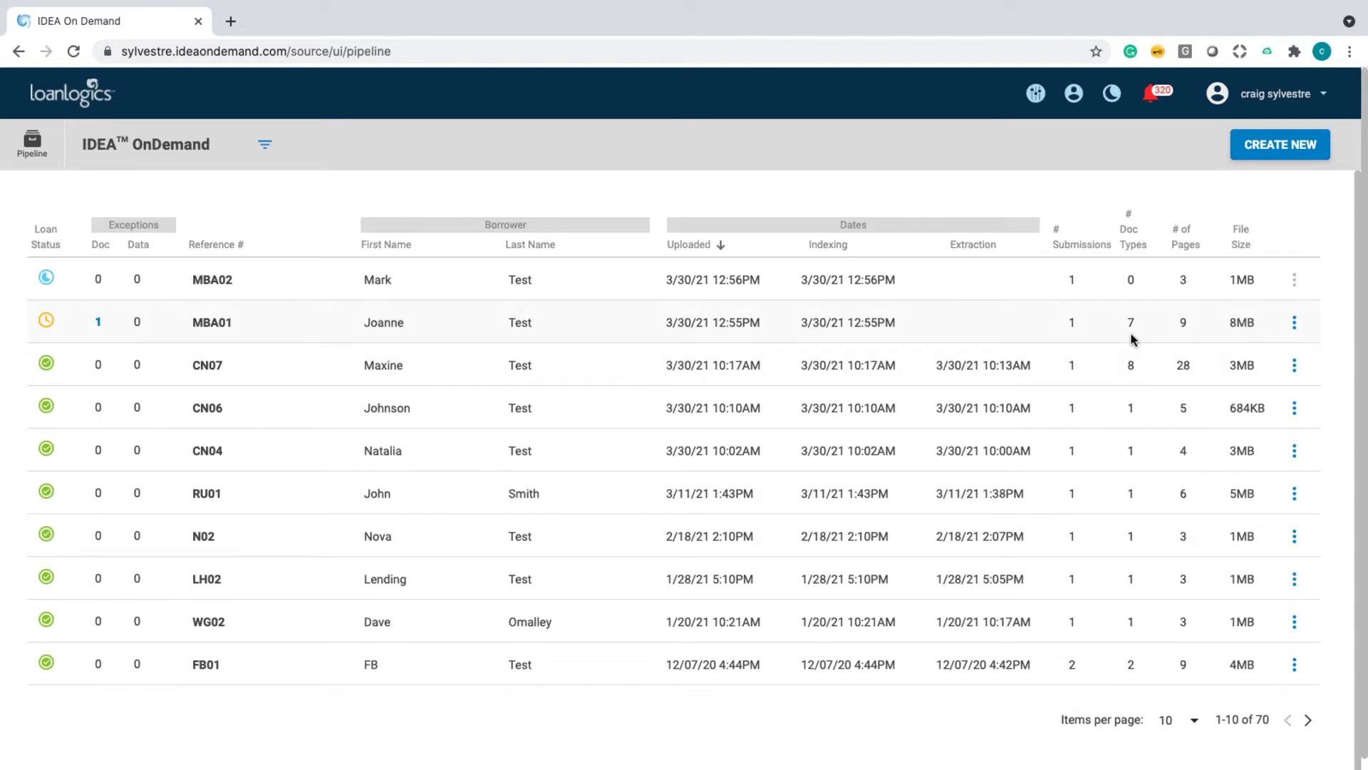
Review the W-2 page, validate all W-2 - v2 documents, and submit the loan for extraction
left_click(99, 325)
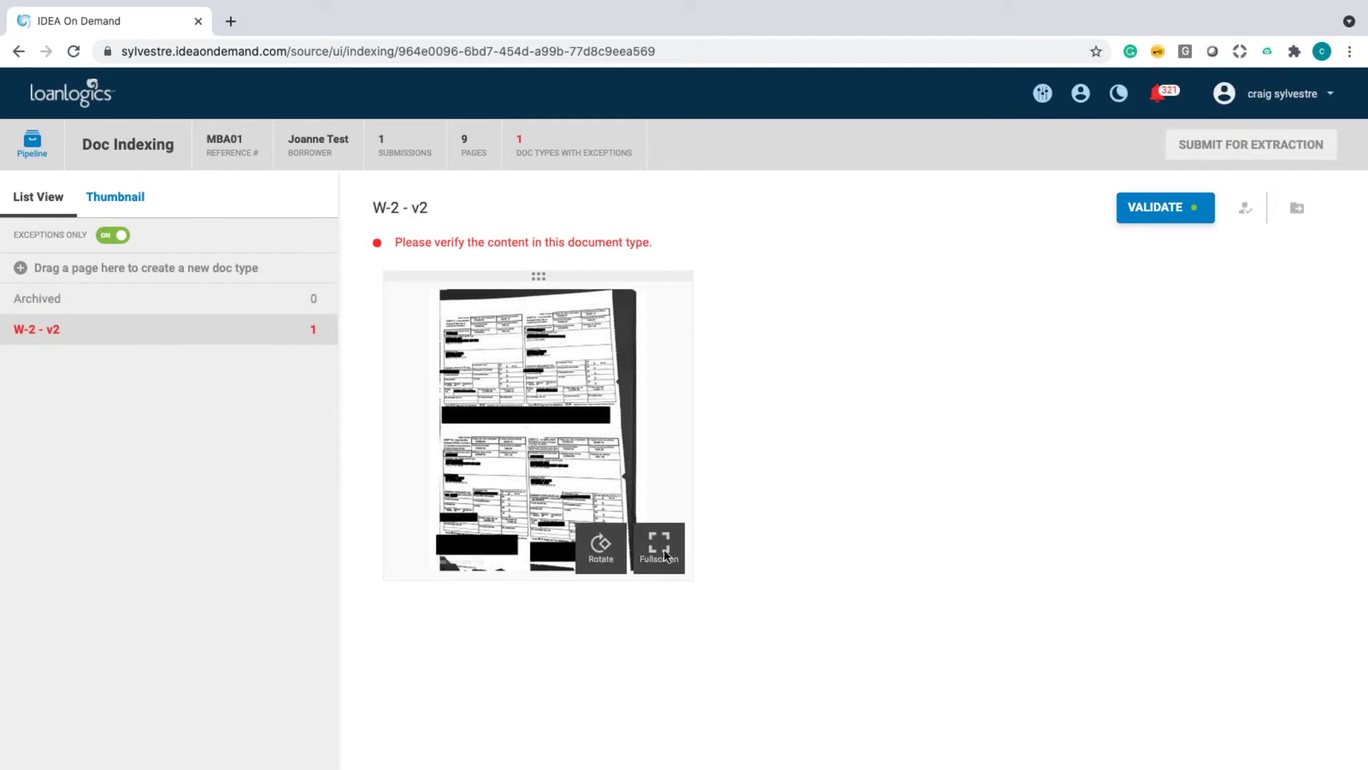
left_click(661, 547)
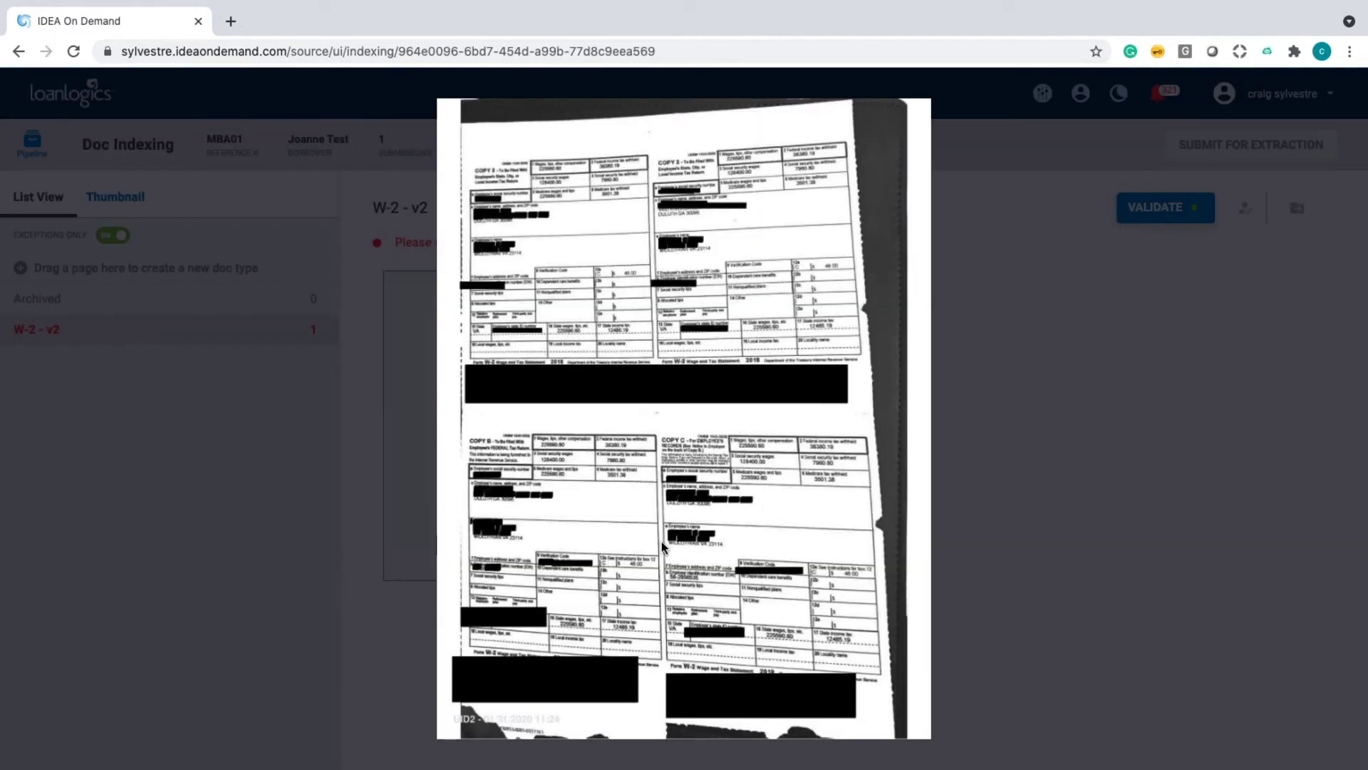
left_click(1075, 583)
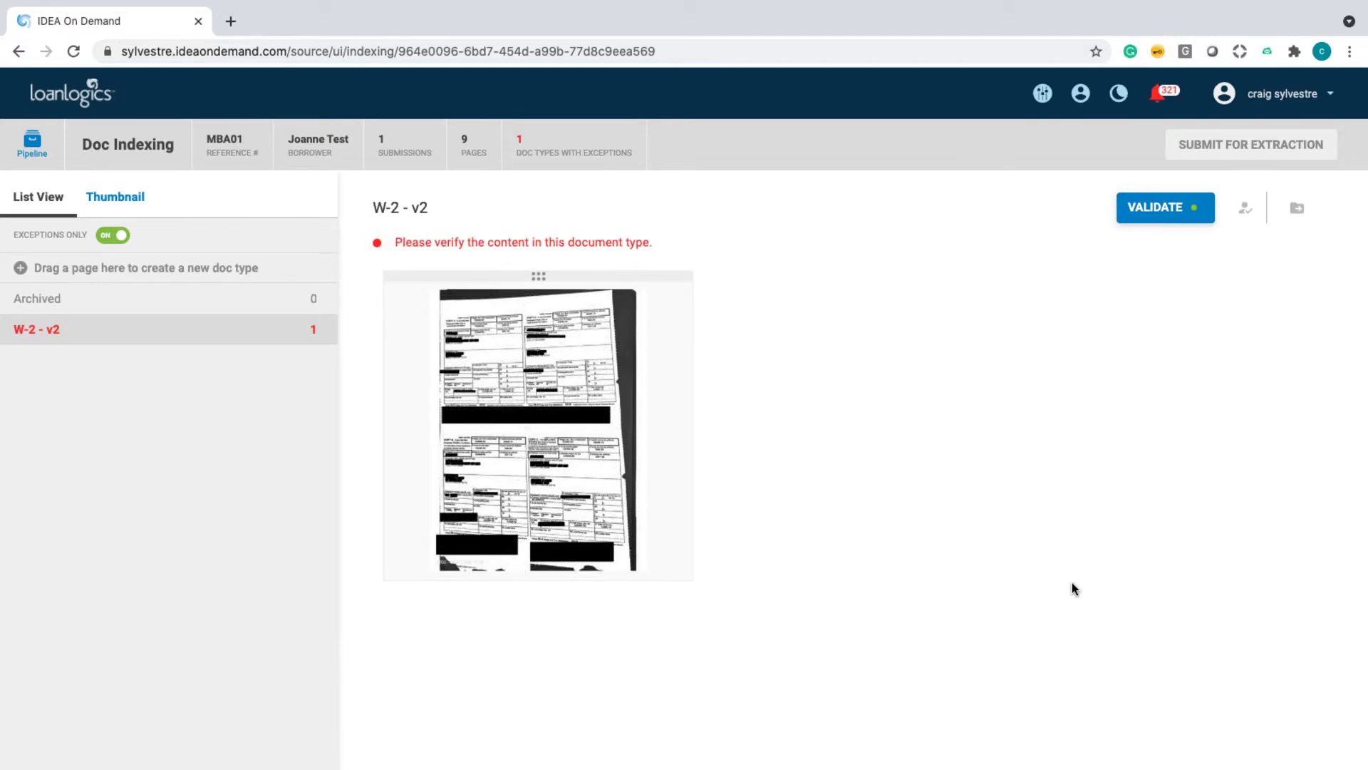
left_click(1172, 217)
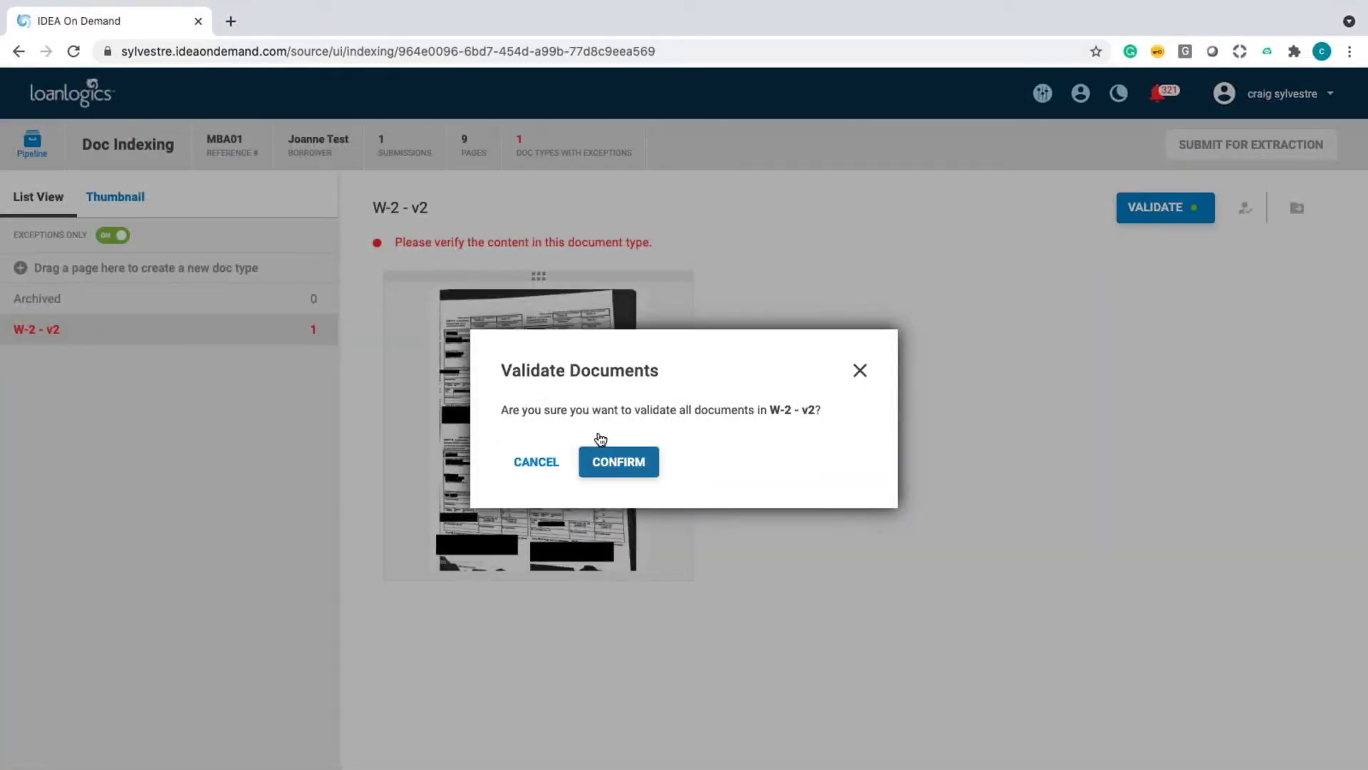
left_click(604, 461)
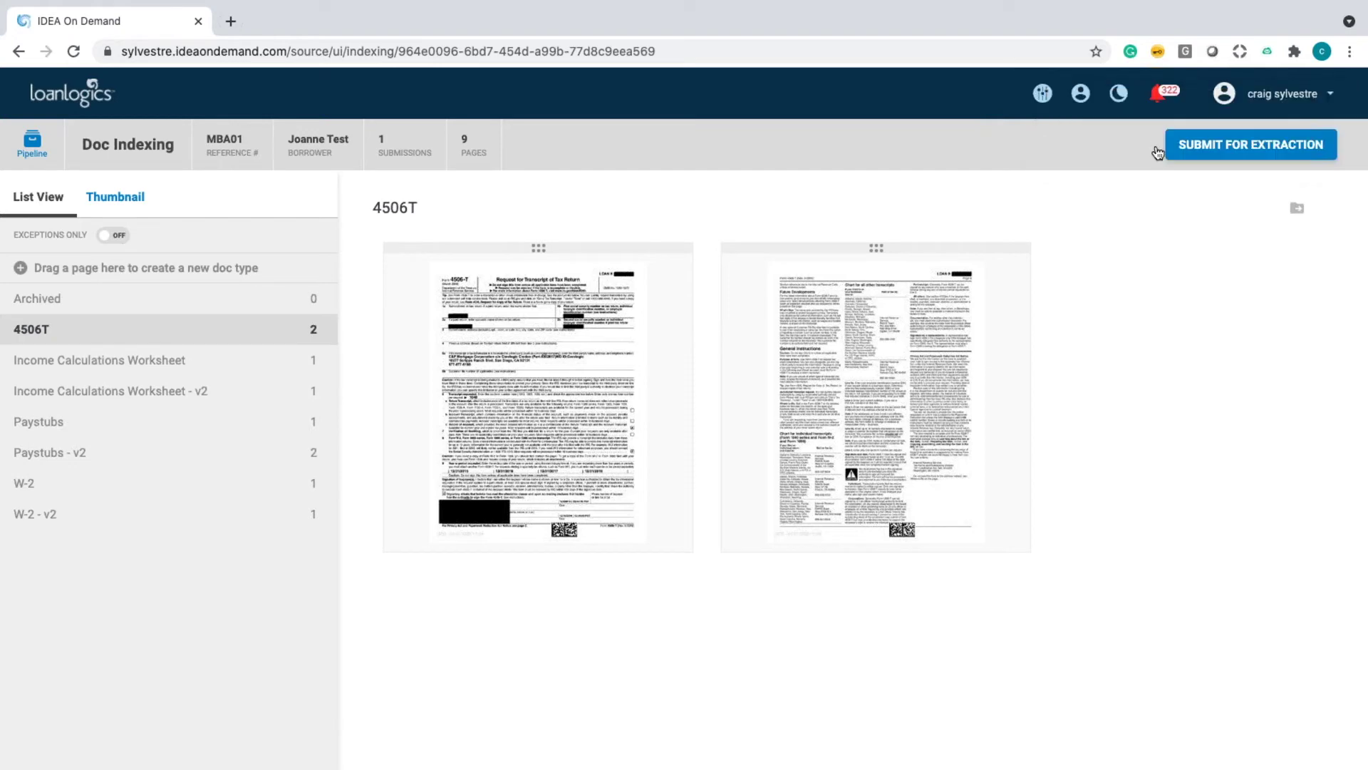
left_click(1235, 146)
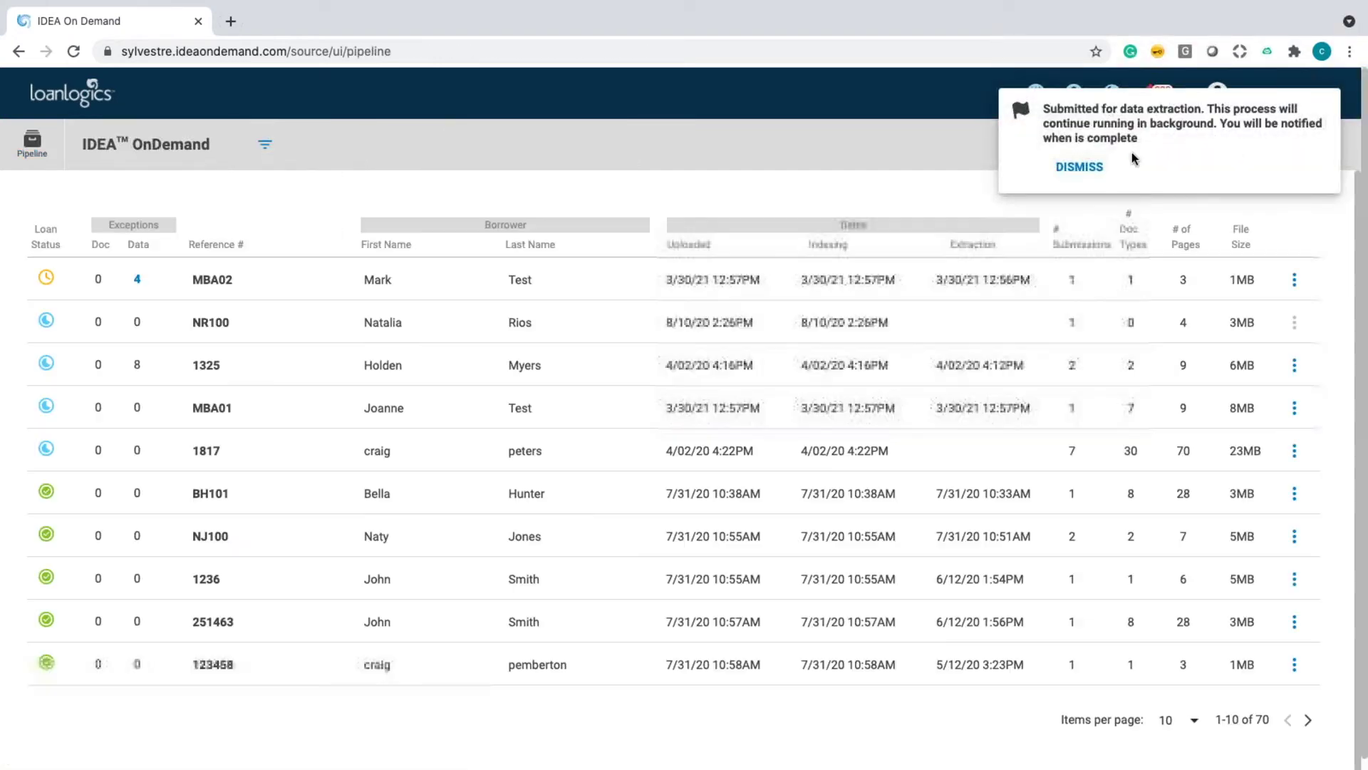
Sort uploads newest first and open loan MBA02's data exceptions
left_click(1079, 165)
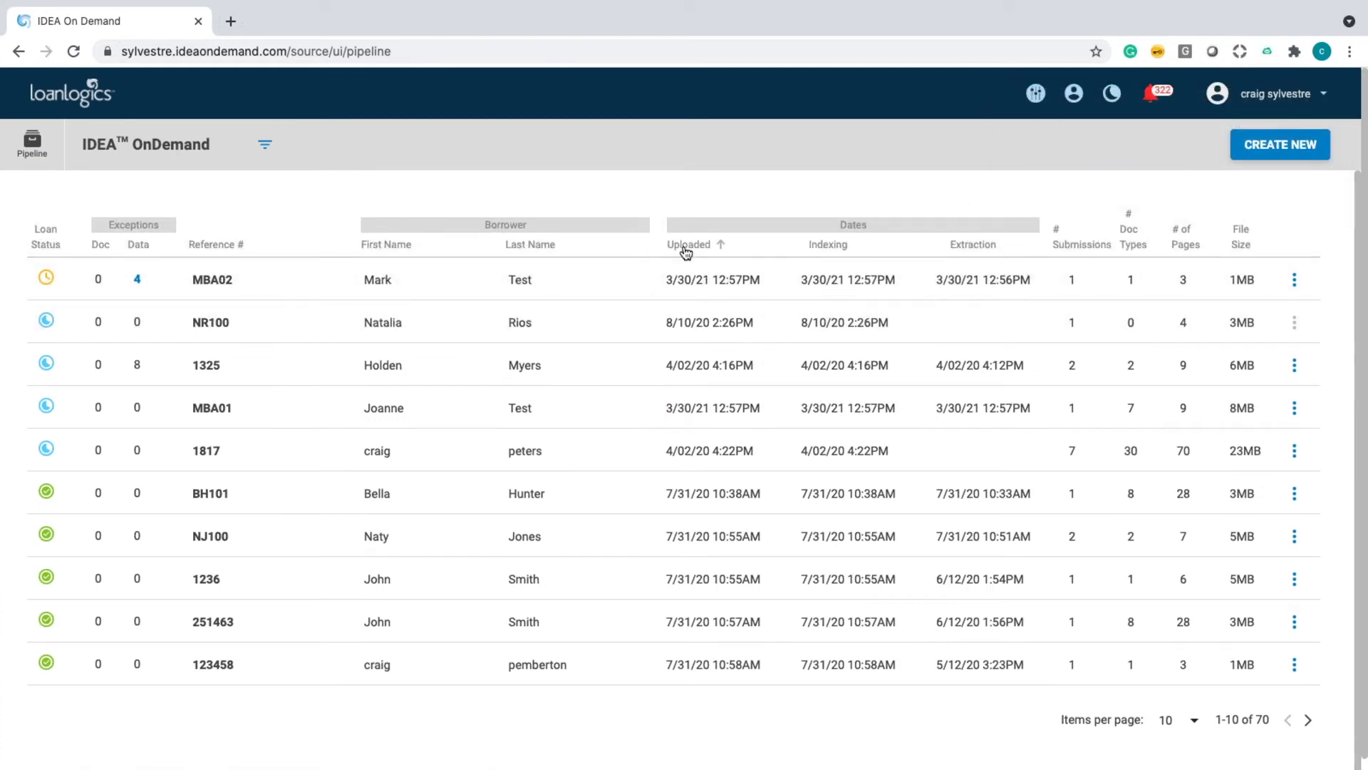
left_click(683, 245)
left_click(683, 245)
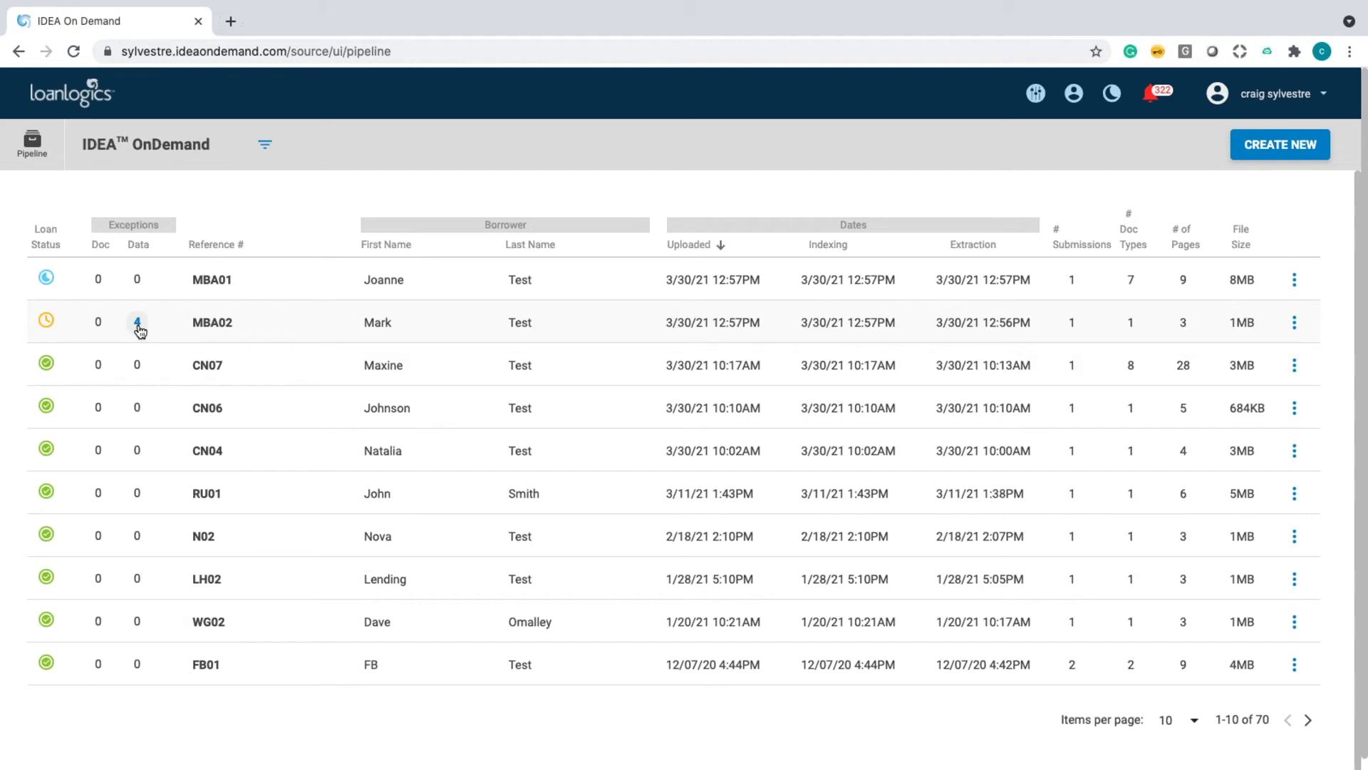
left_click(138, 325)
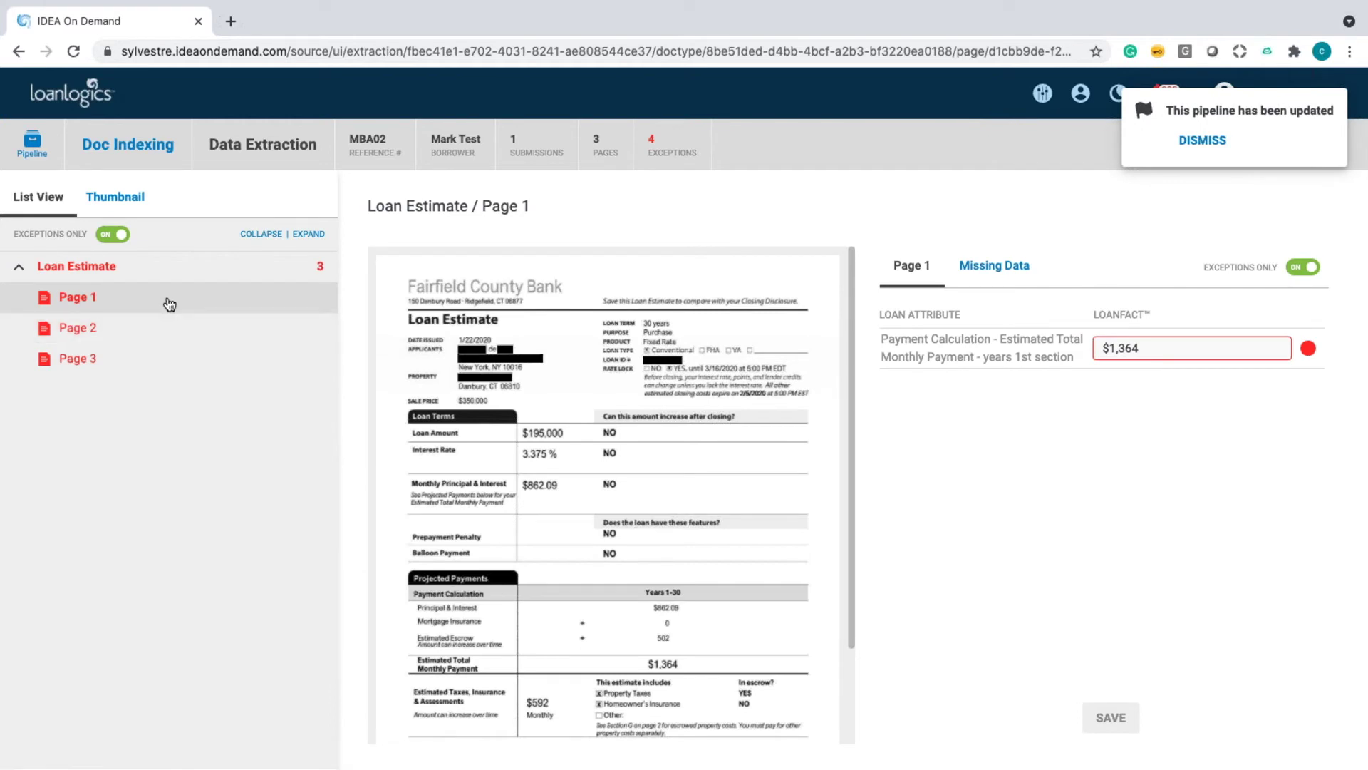
Accept and save the monthly payment, taxes and fees, and 15-day late payment values
left_click(1148, 351)
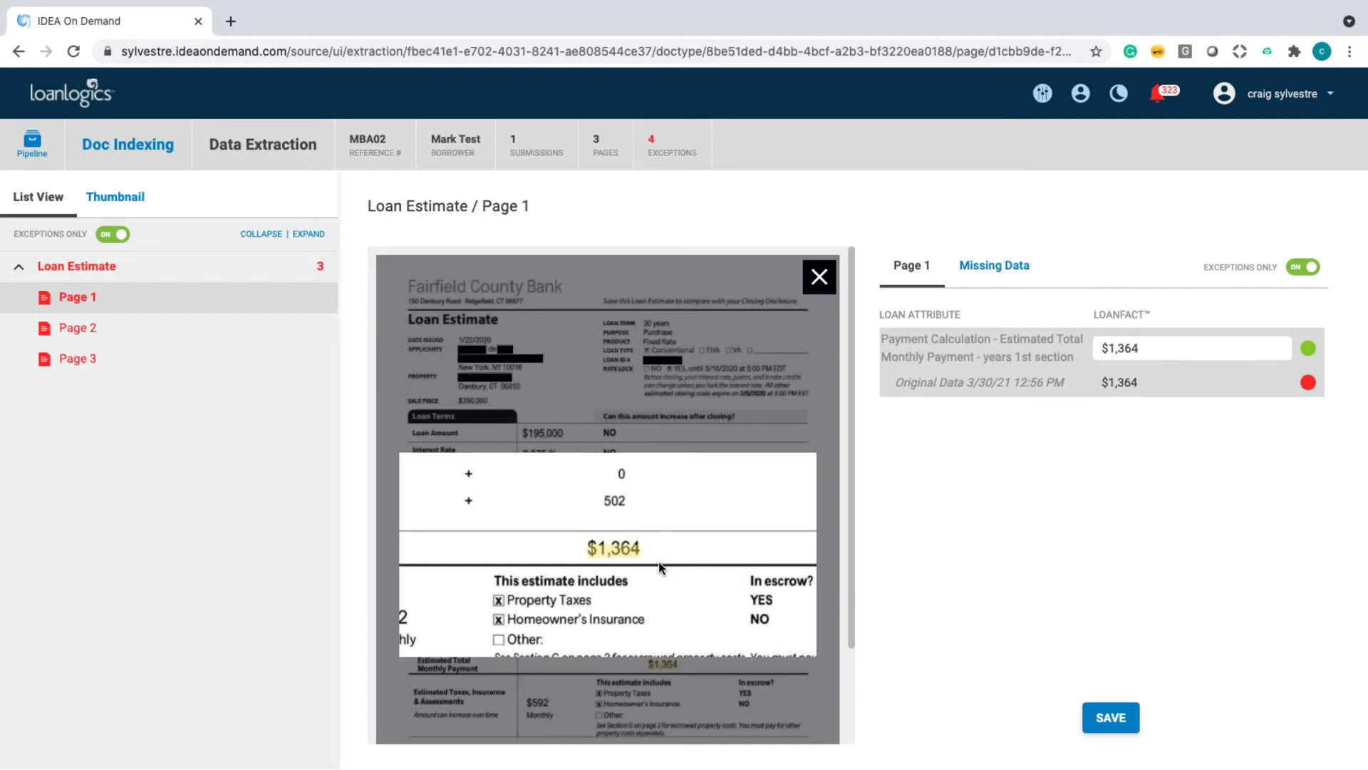
left_click(1130, 724)
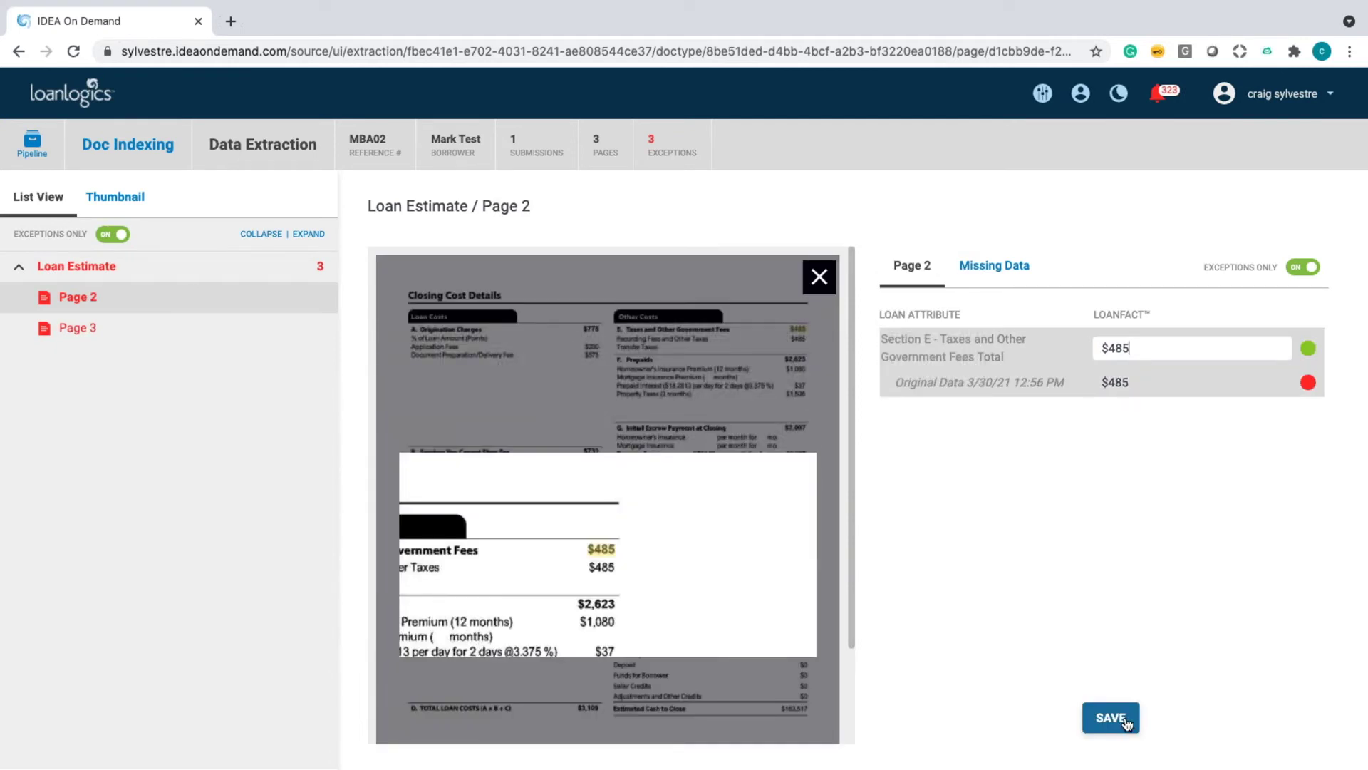
left_click(1126, 719)
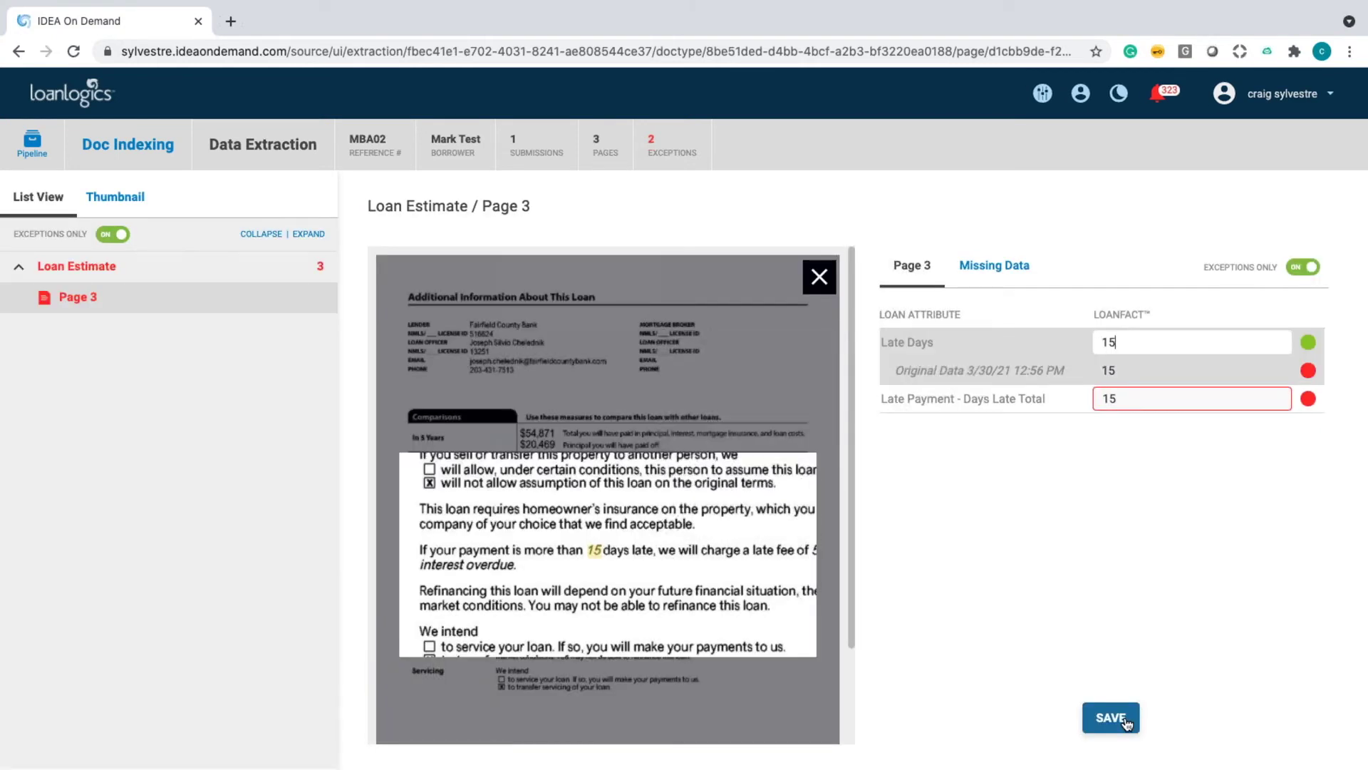
key("Tab")
left_click(1124, 720)
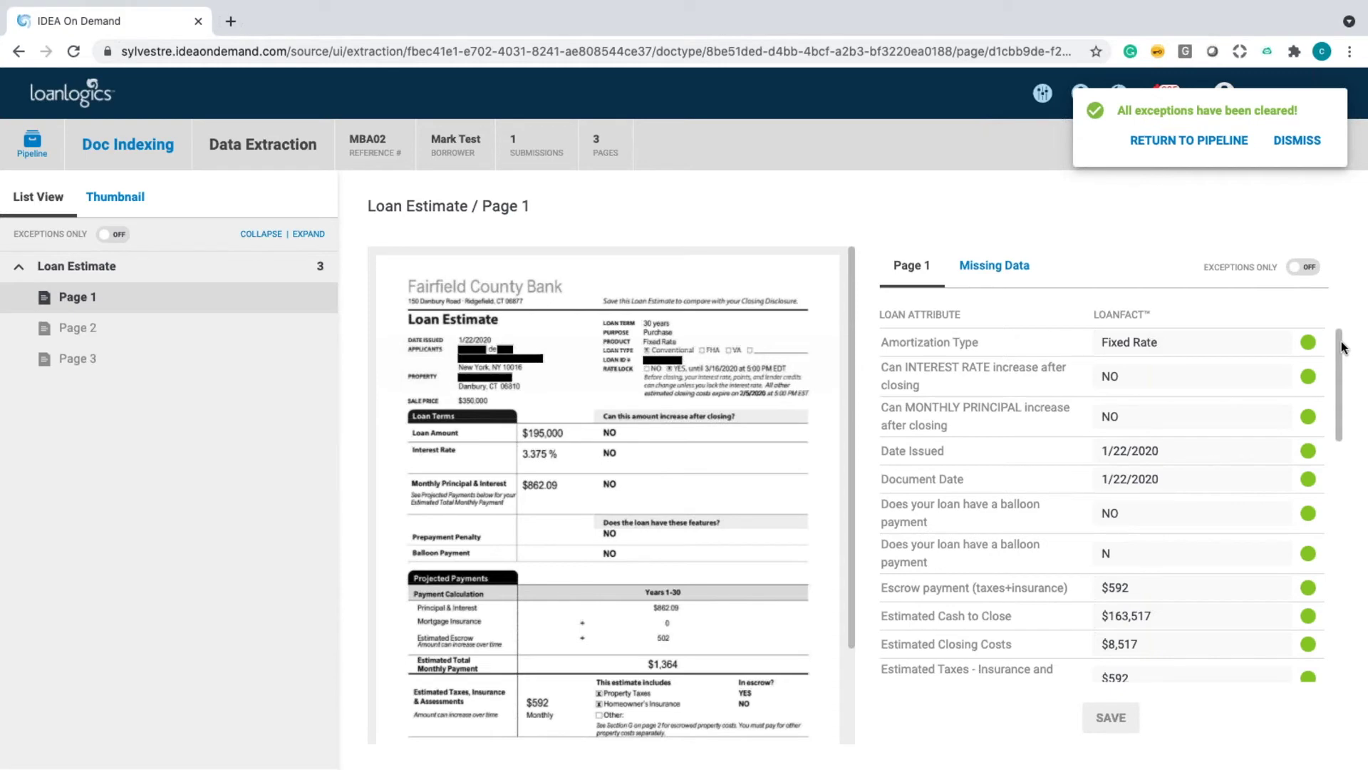
scroll(1342, 351, "down", 1)
mouse_move(1342, 351)
left_mouse_down()
mouse_move(1316, 492)
mouse_move(1337, 622)
mouse_move(1343, 349)
left_mouse_up()
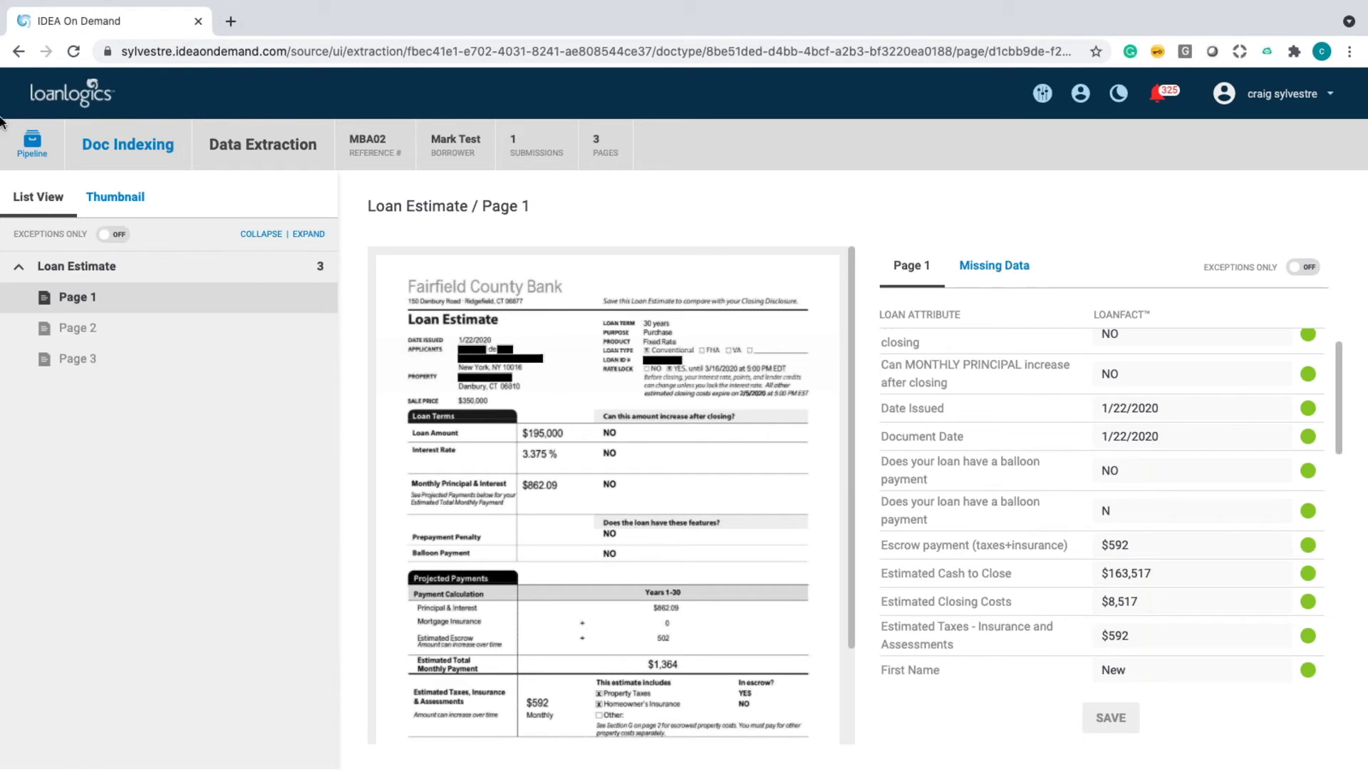
Open loan MBA01's 12 data exceptions and toggle Exceptions Only off and back on
left_click(31, 145)
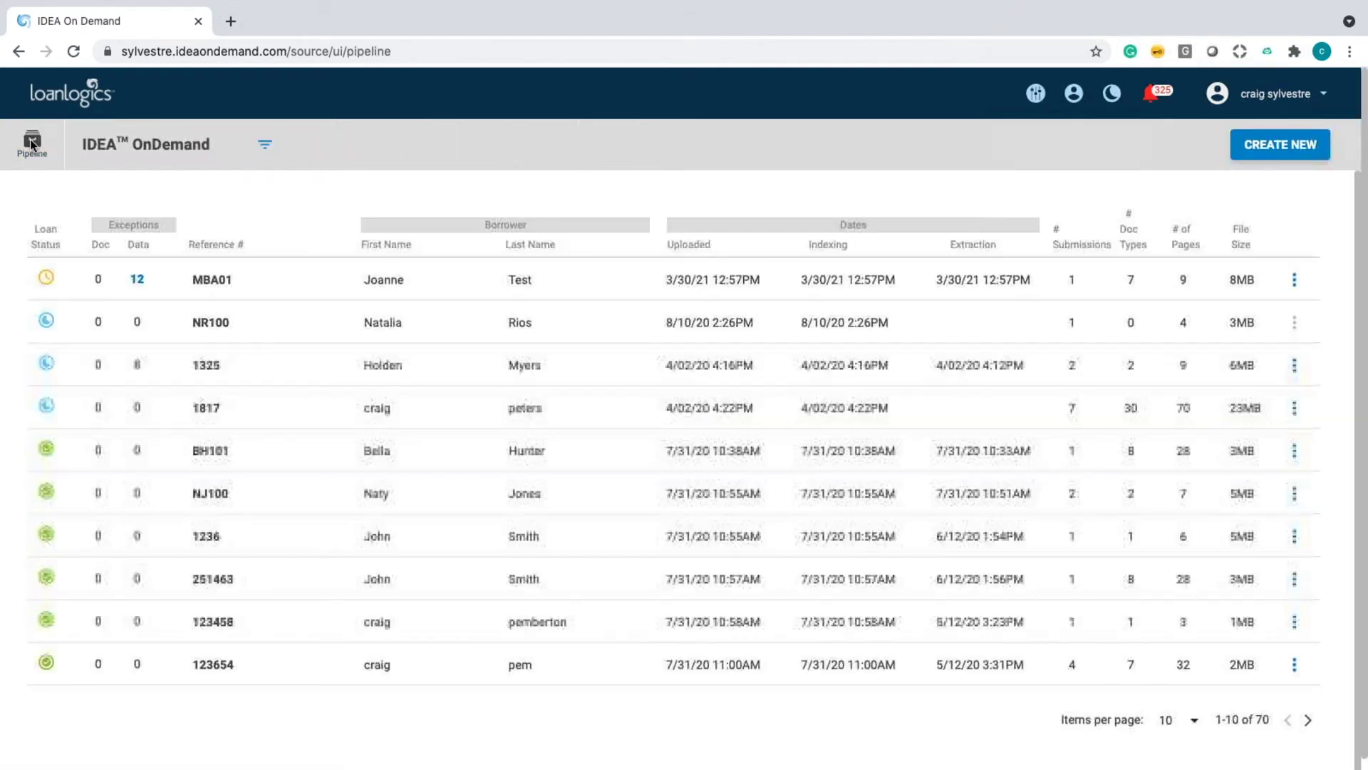
left_click(138, 281)
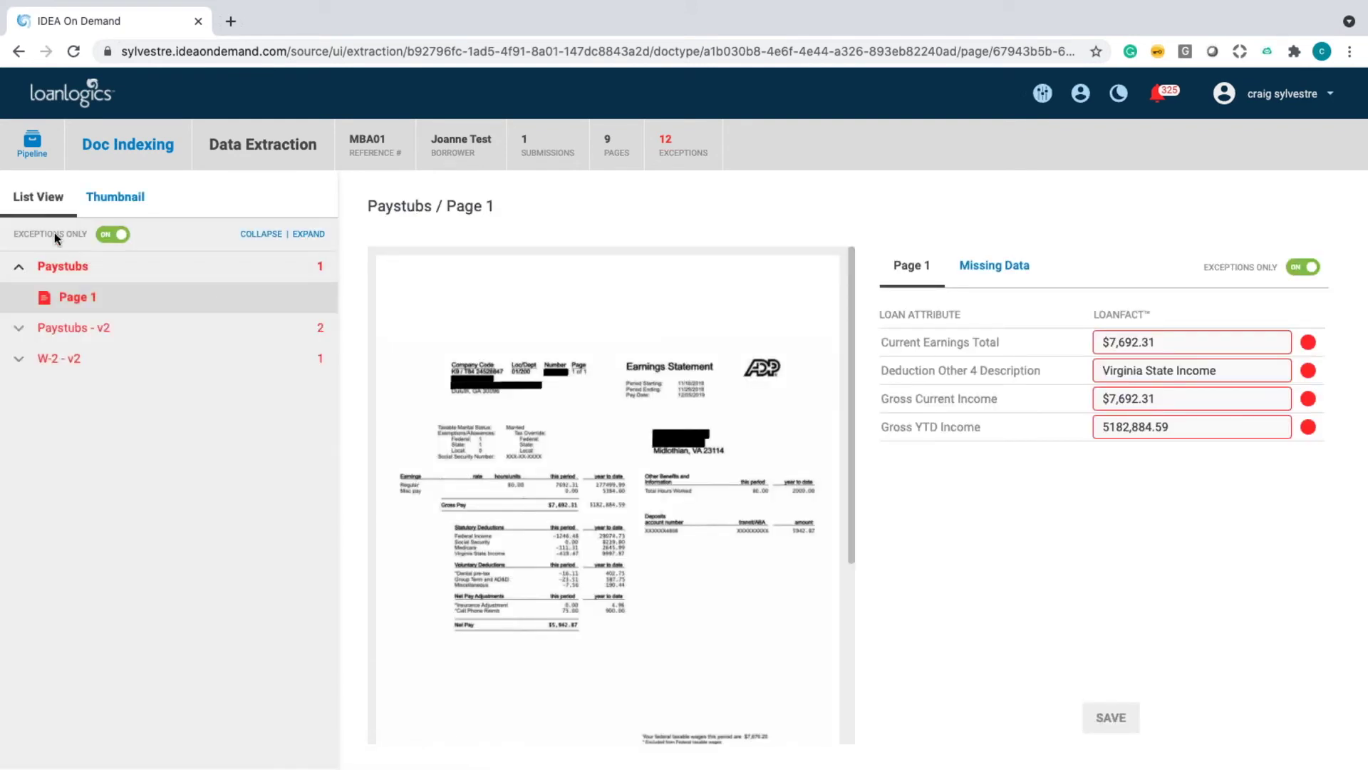
left_click(111, 237)
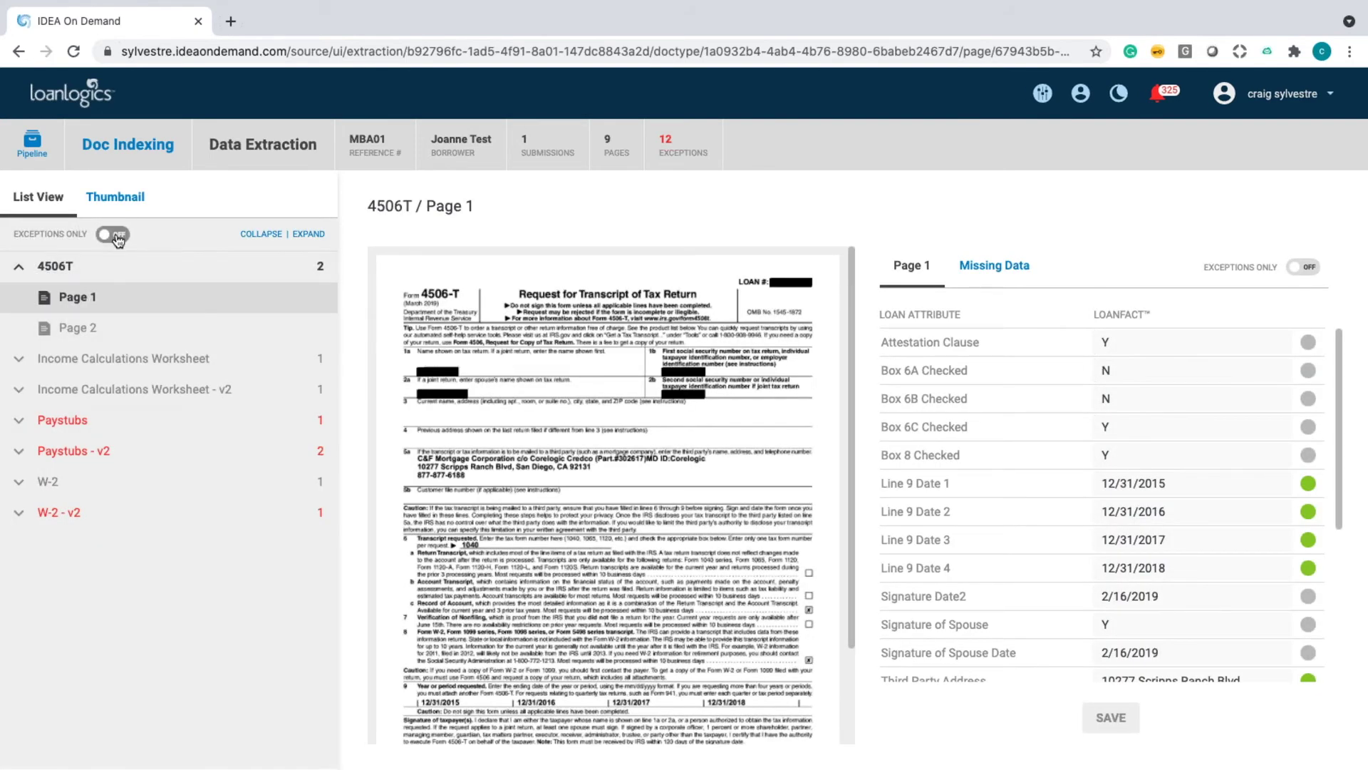
left_click(114, 235)
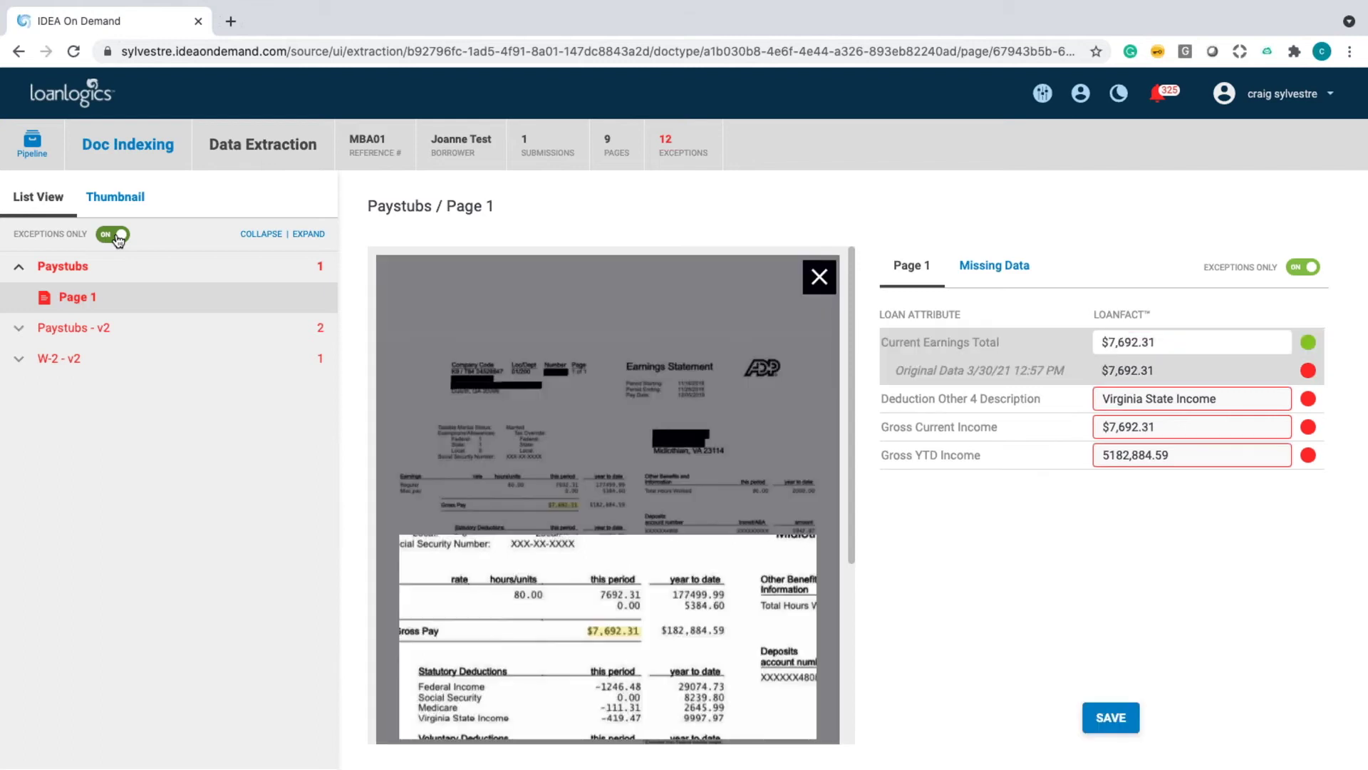
Confirm Current Earnings, Deduction Other 4 and Gross Current Income; fix Gross YTD Income to $182,884.59
left_click(1113, 725)
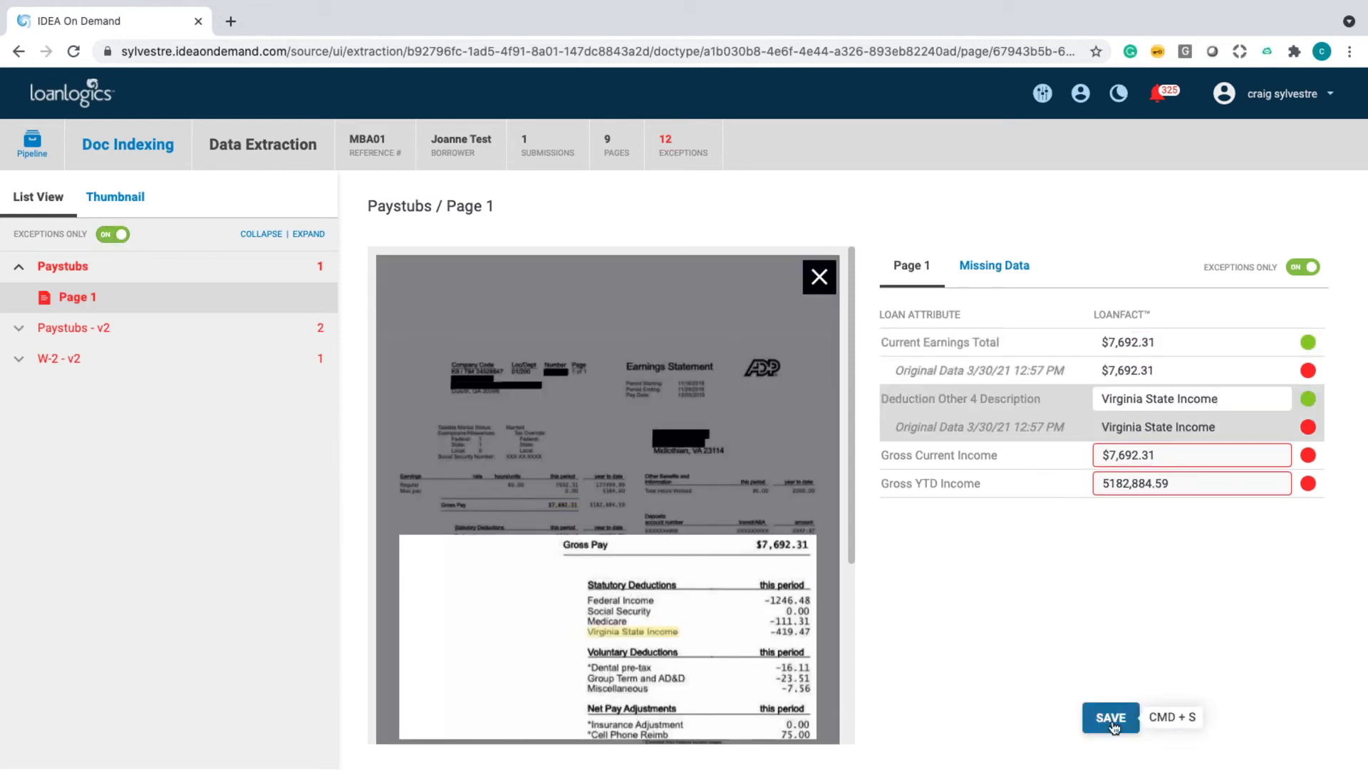
left_click(1111, 718)
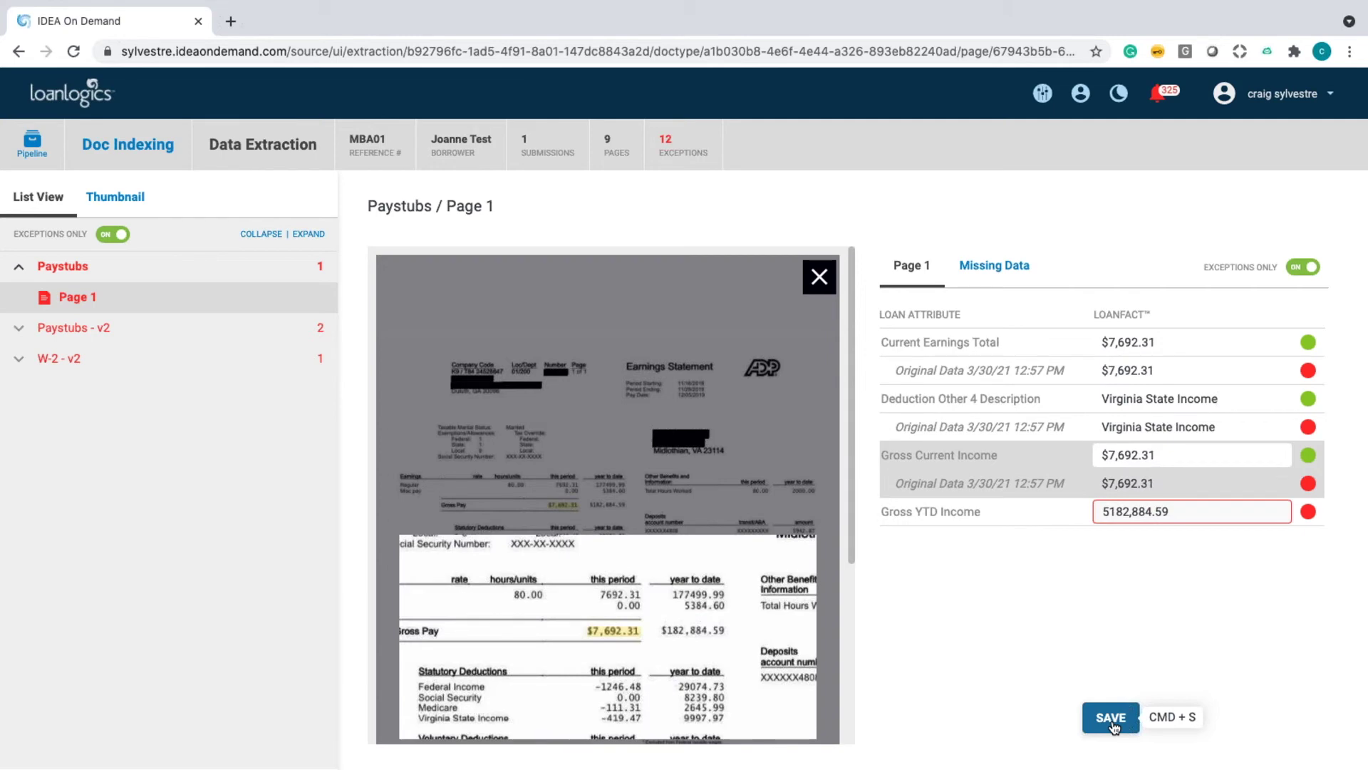
left_click(1113, 718)
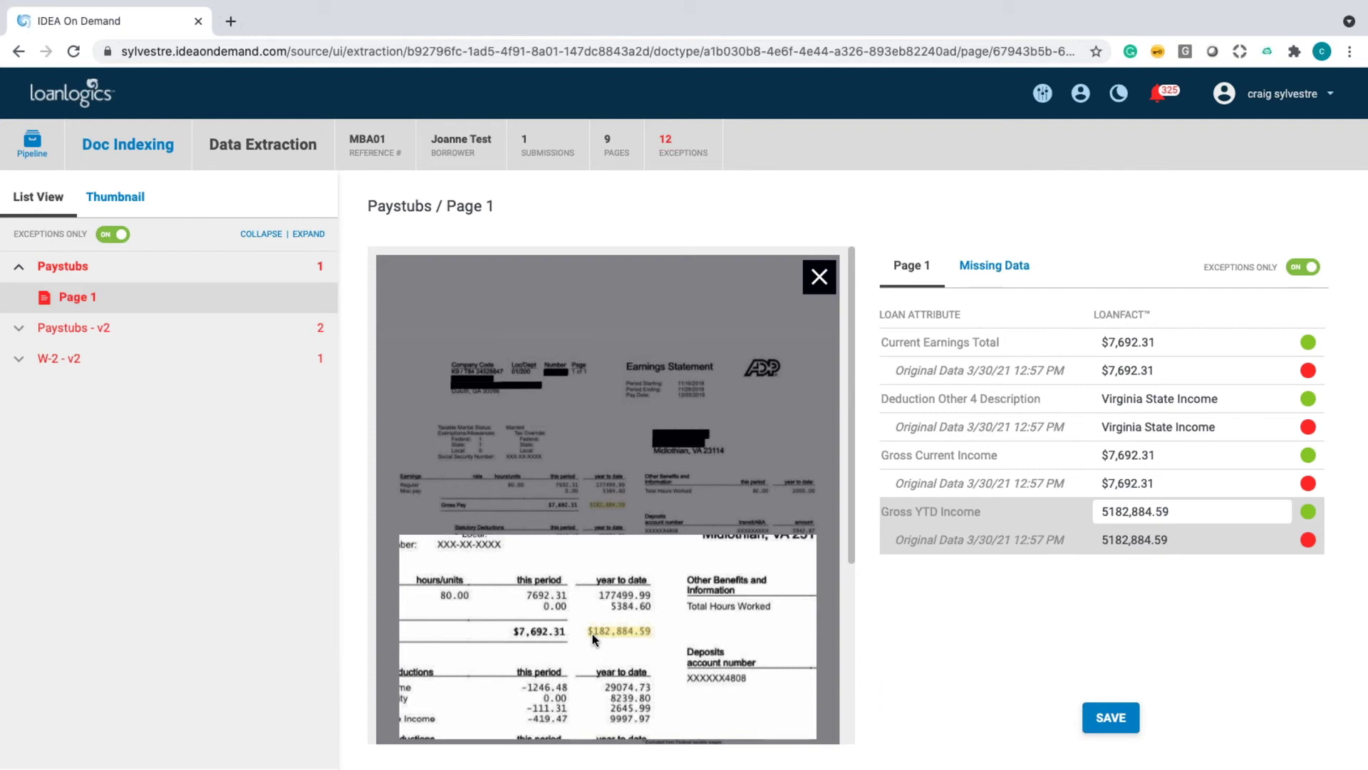
left_click(1108, 511)
key("BackSpace")
type("$")
left_click(1110, 716)
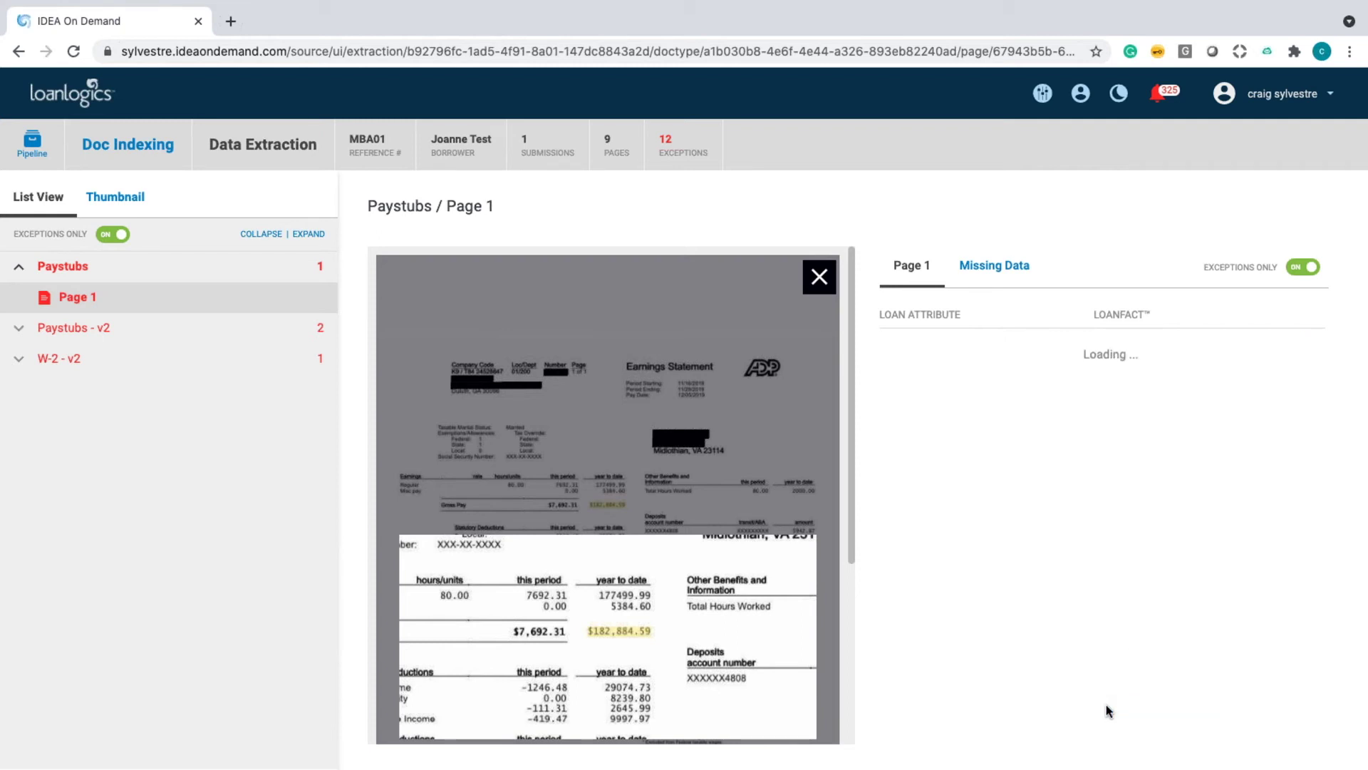
Confirm and save the Paystubs - v2 deduction, pay type and YTD values and the W-2 tax year
key("Tab")
key("Tab")
key("Tab")
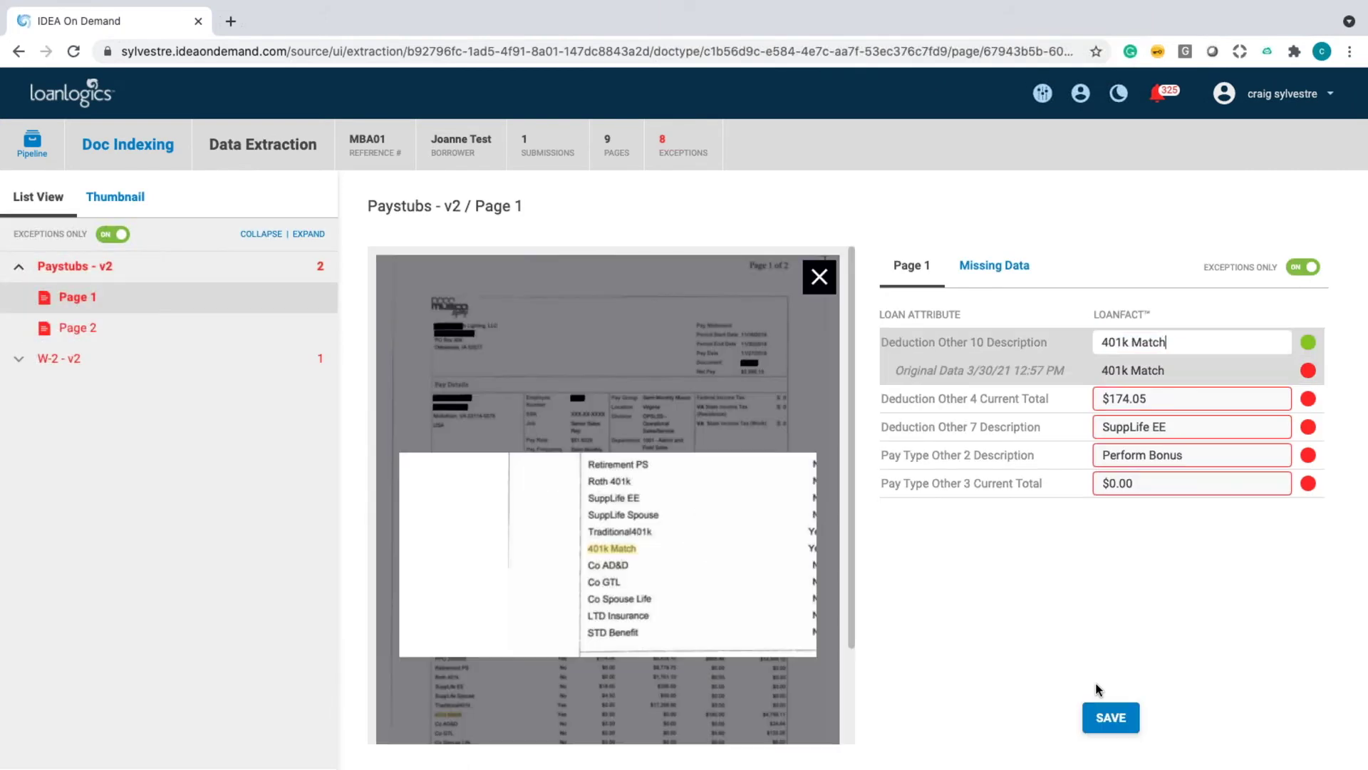
key("Tab")
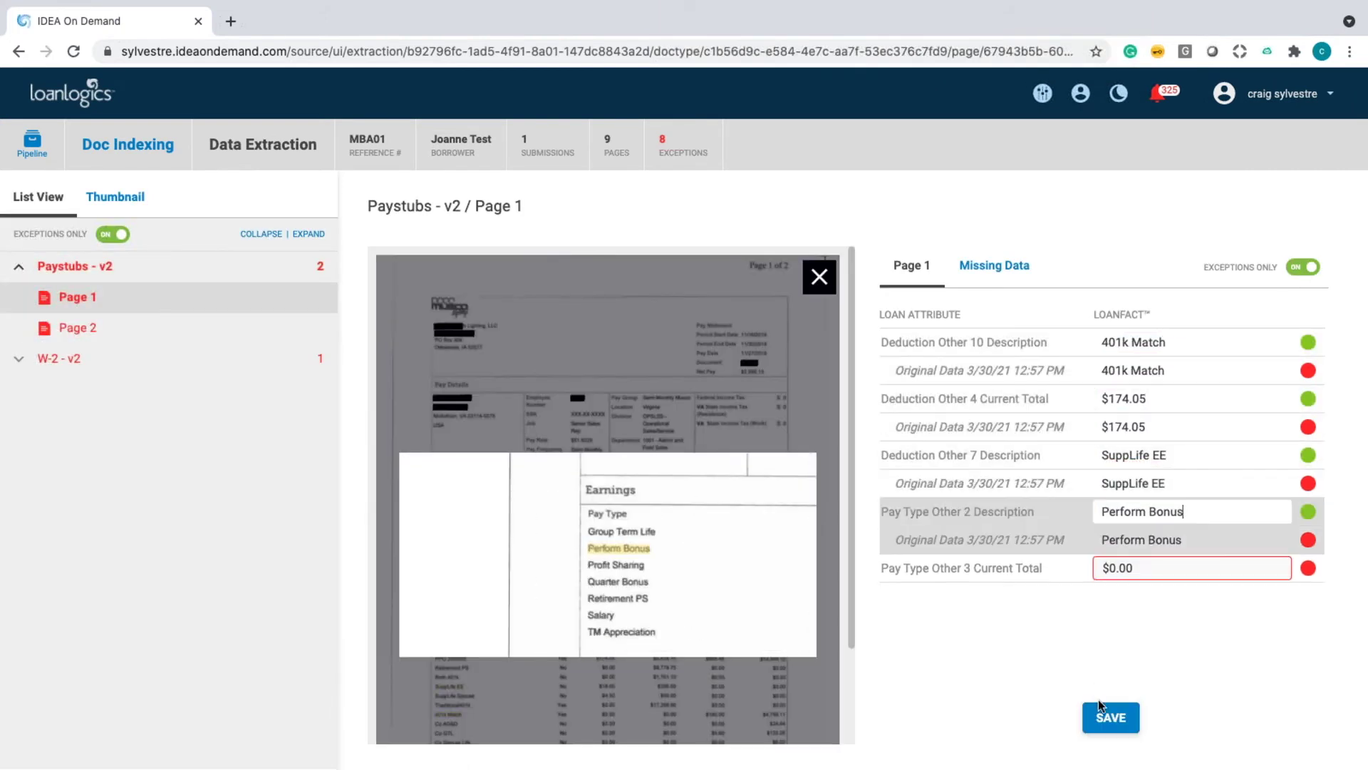
key("Tab")
left_click(1112, 717)
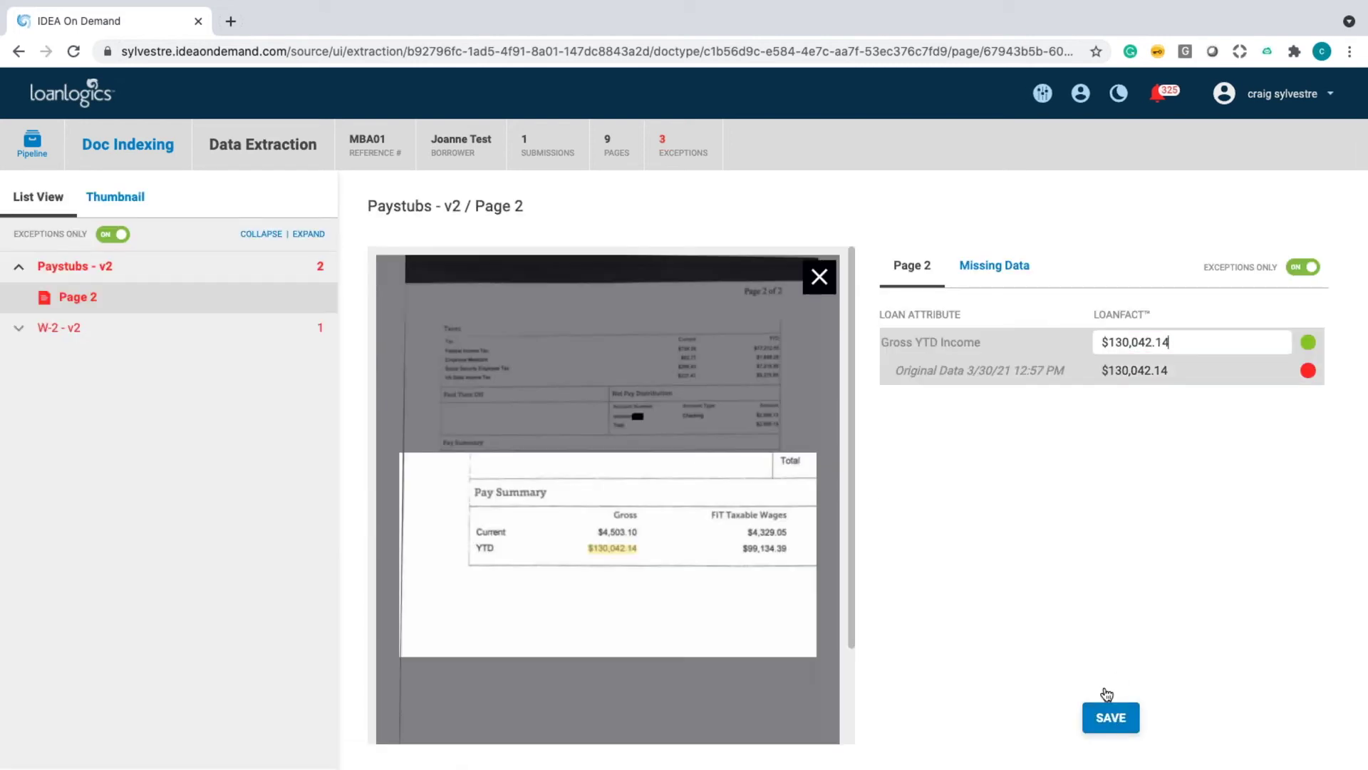
left_click(1103, 722)
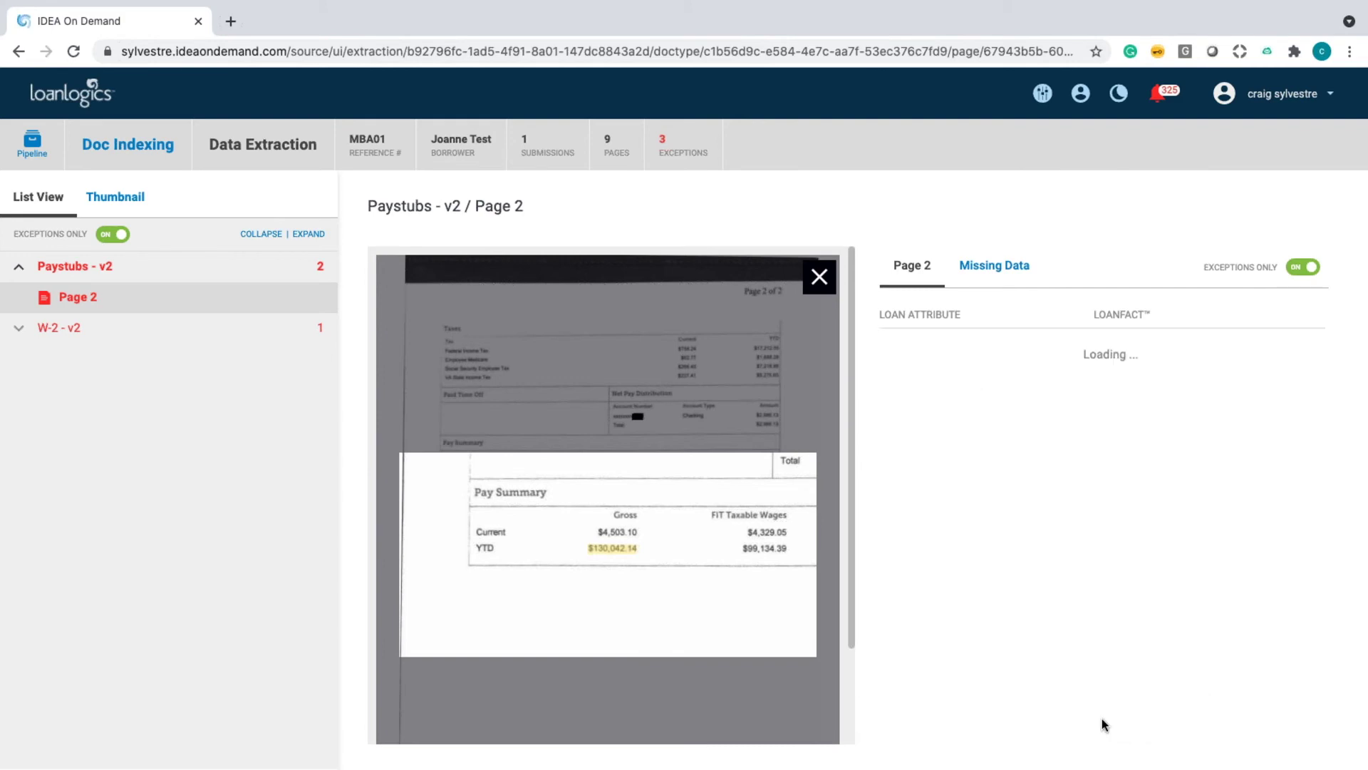
left_click(1103, 720)
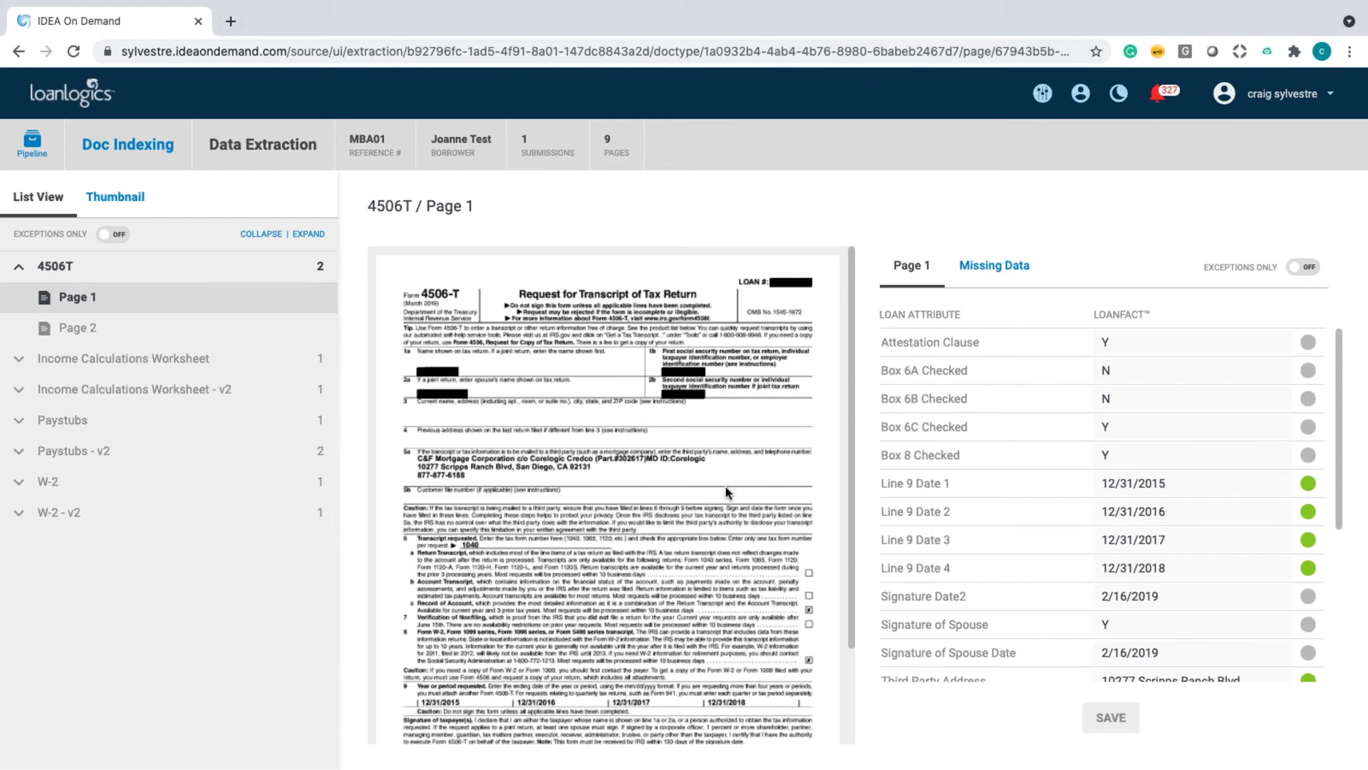
Return to the pipeline sorted newest first and open loan MBA01's actions menu
left_click(33, 145)
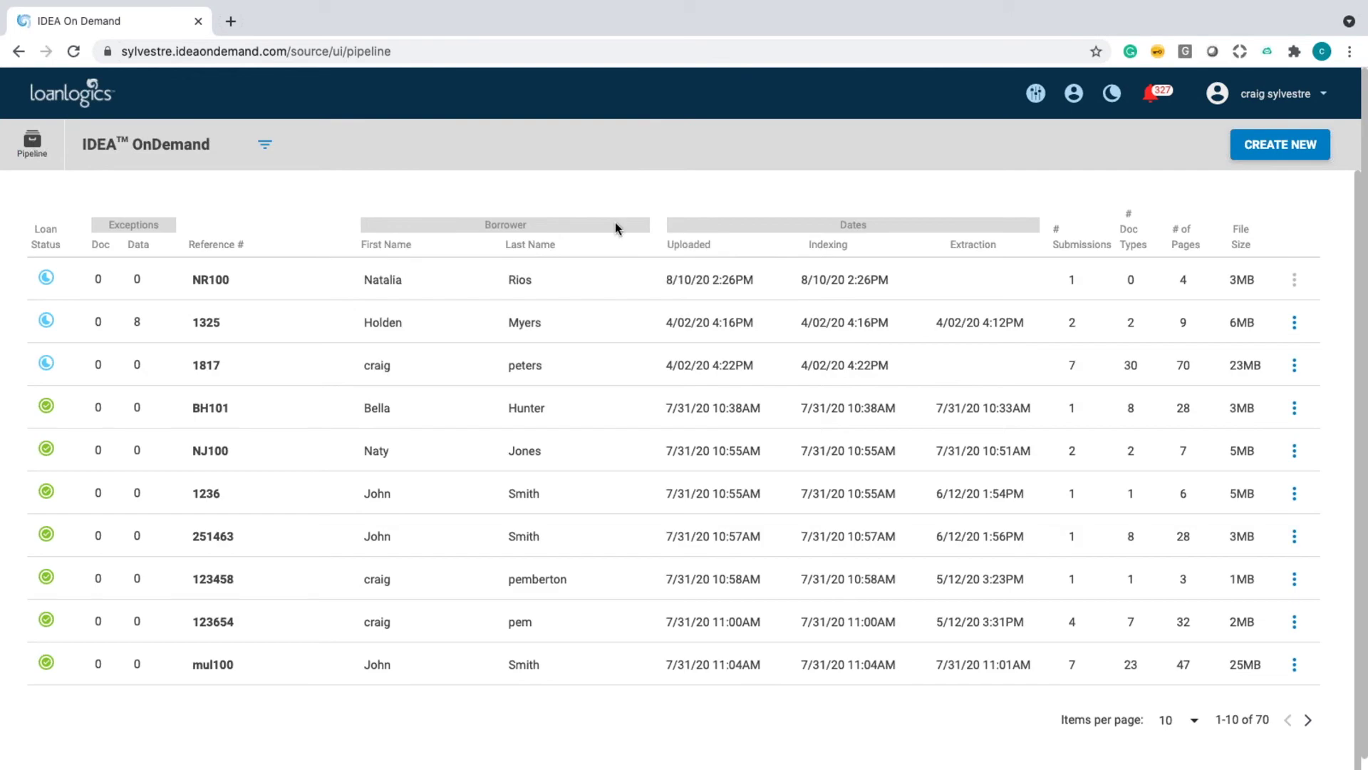
left_click(680, 245)
left_click(678, 246)
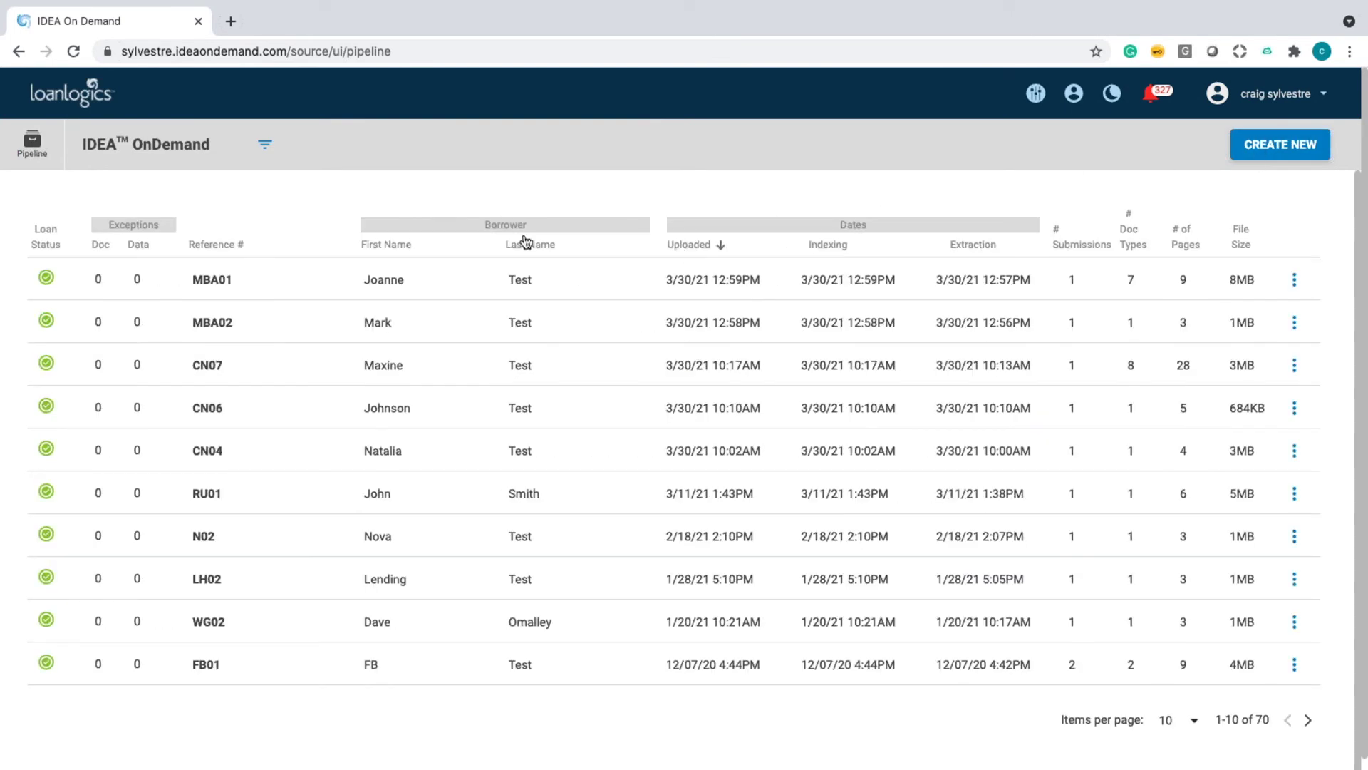
left_click(1296, 282)
Choose Export for loan MBA01
left_click(1282, 373)
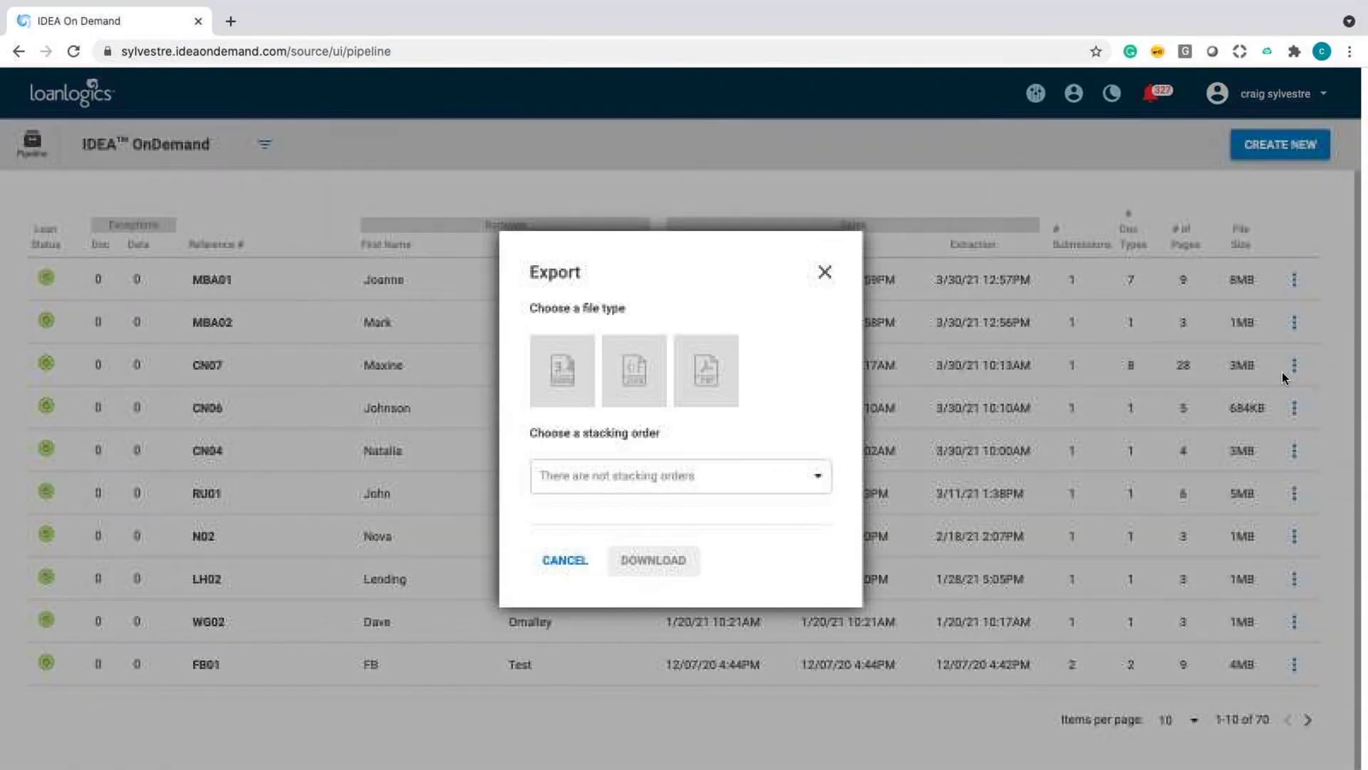